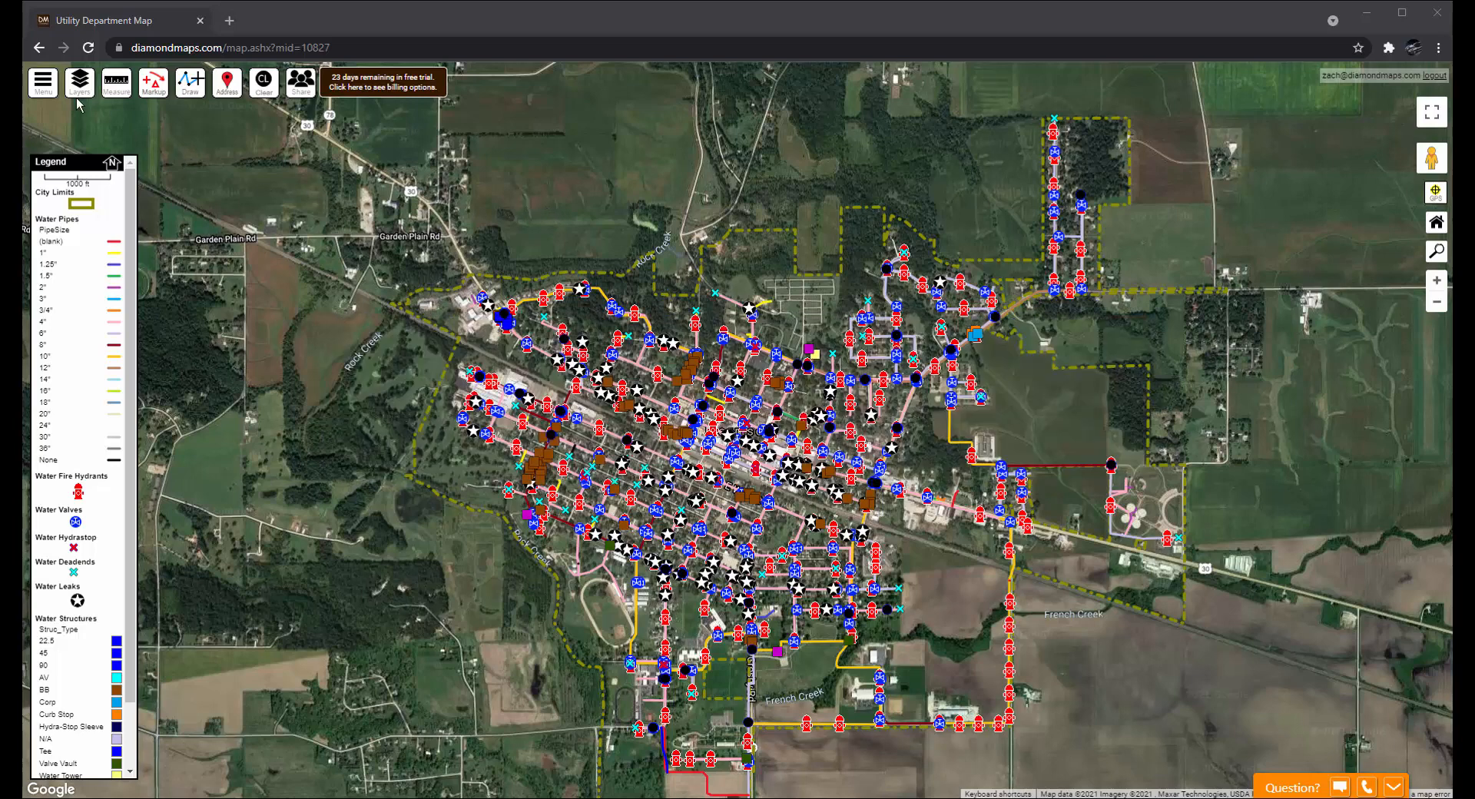
Step: Add a new map named "Public Map" to the Creating a Public Map account
{"action": "left_click", "coordinate": [43, 85]}
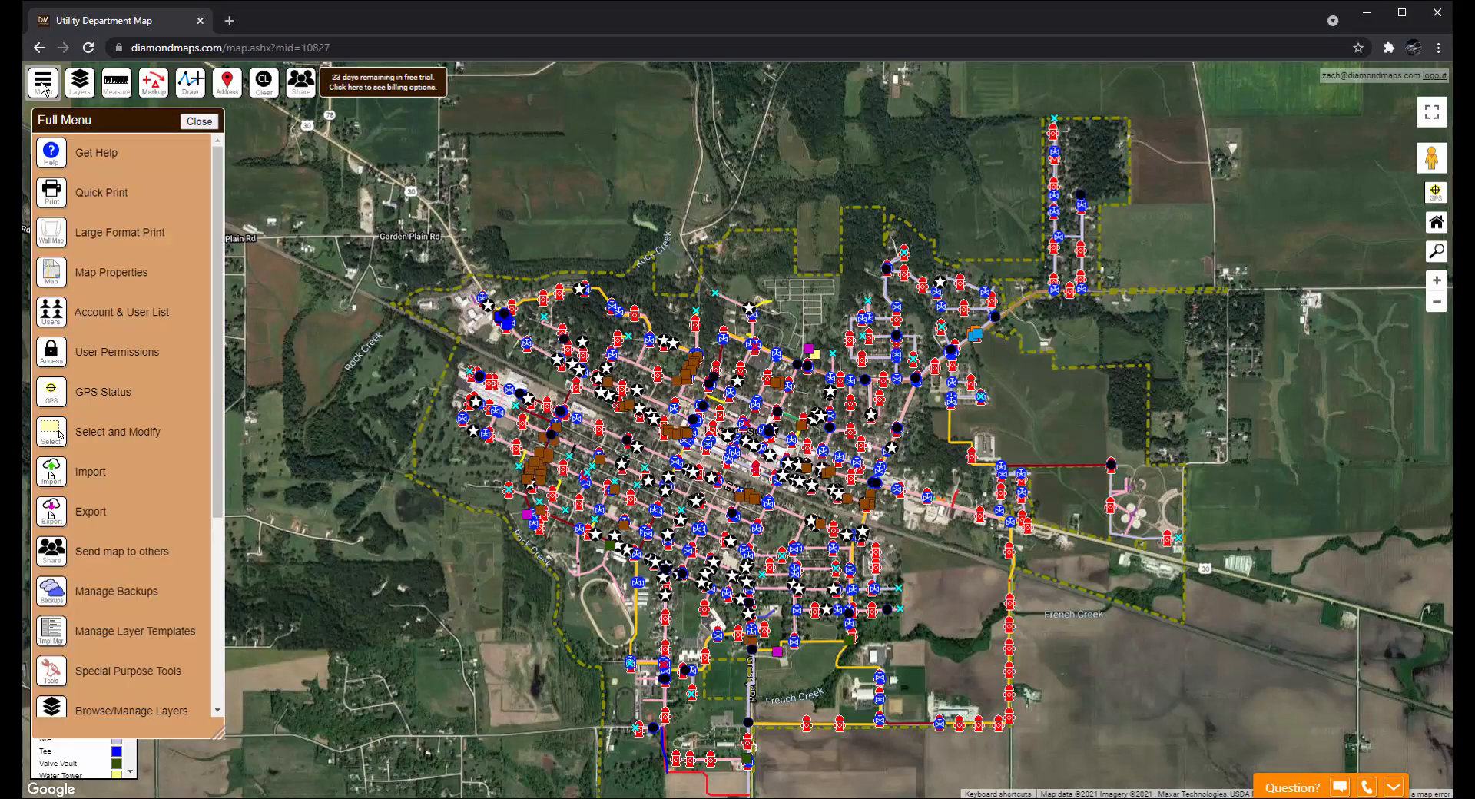
{"action": "left_click", "coordinate": [108, 307]}
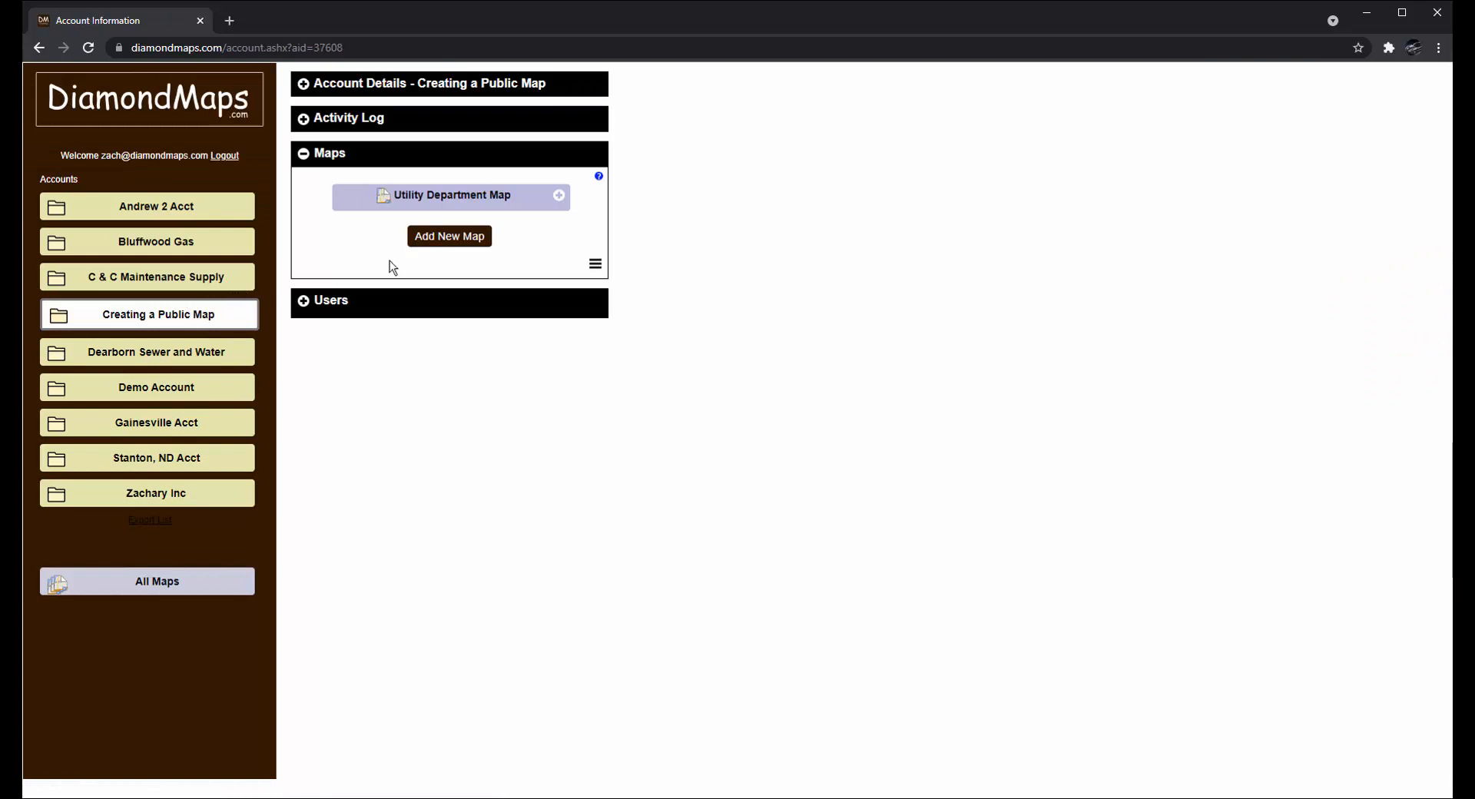
{"action": "left_click", "coordinate": [453, 238]}
{"action": "left_click", "coordinate": [448, 256]}
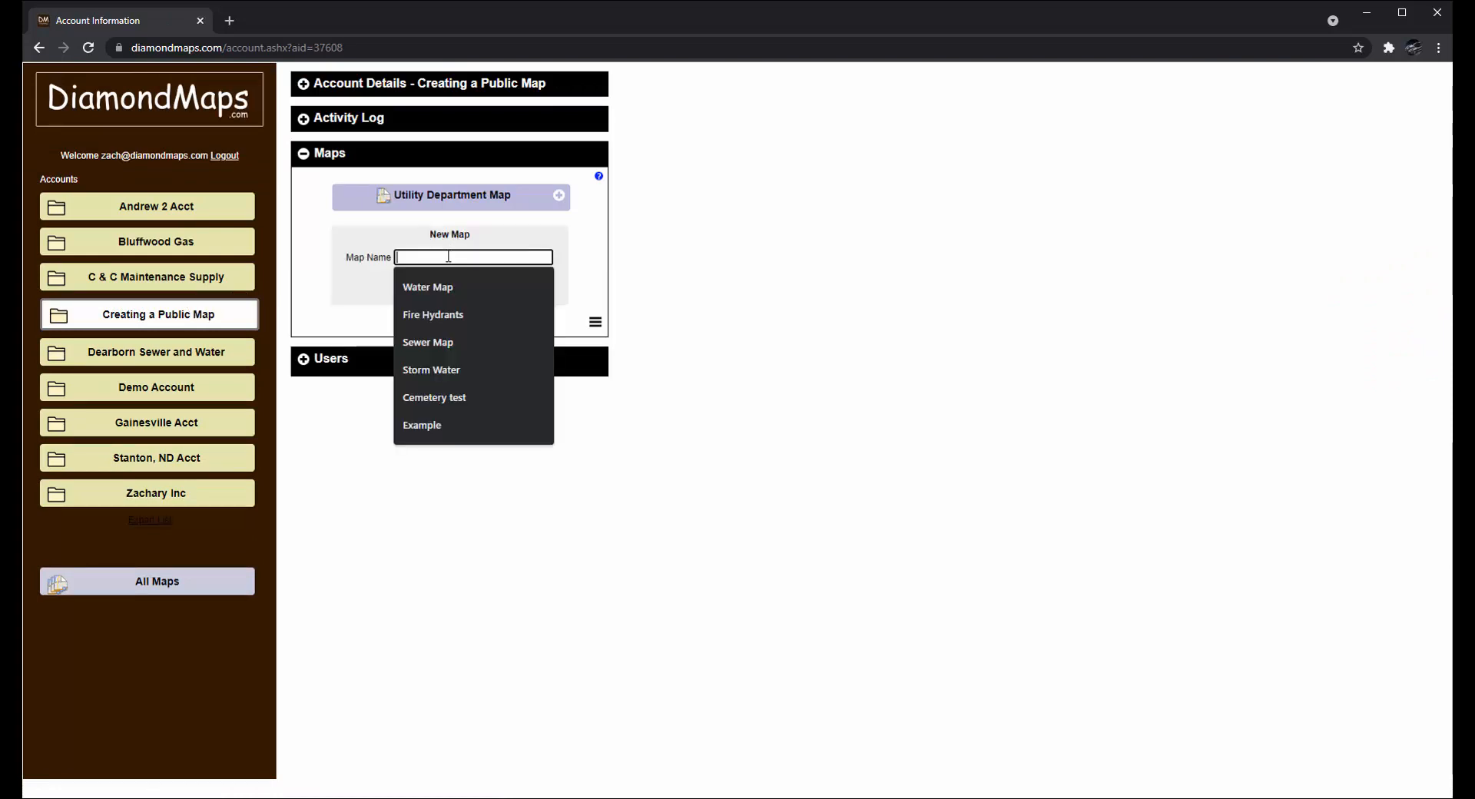
{"action": "type", "text": "Publi"}
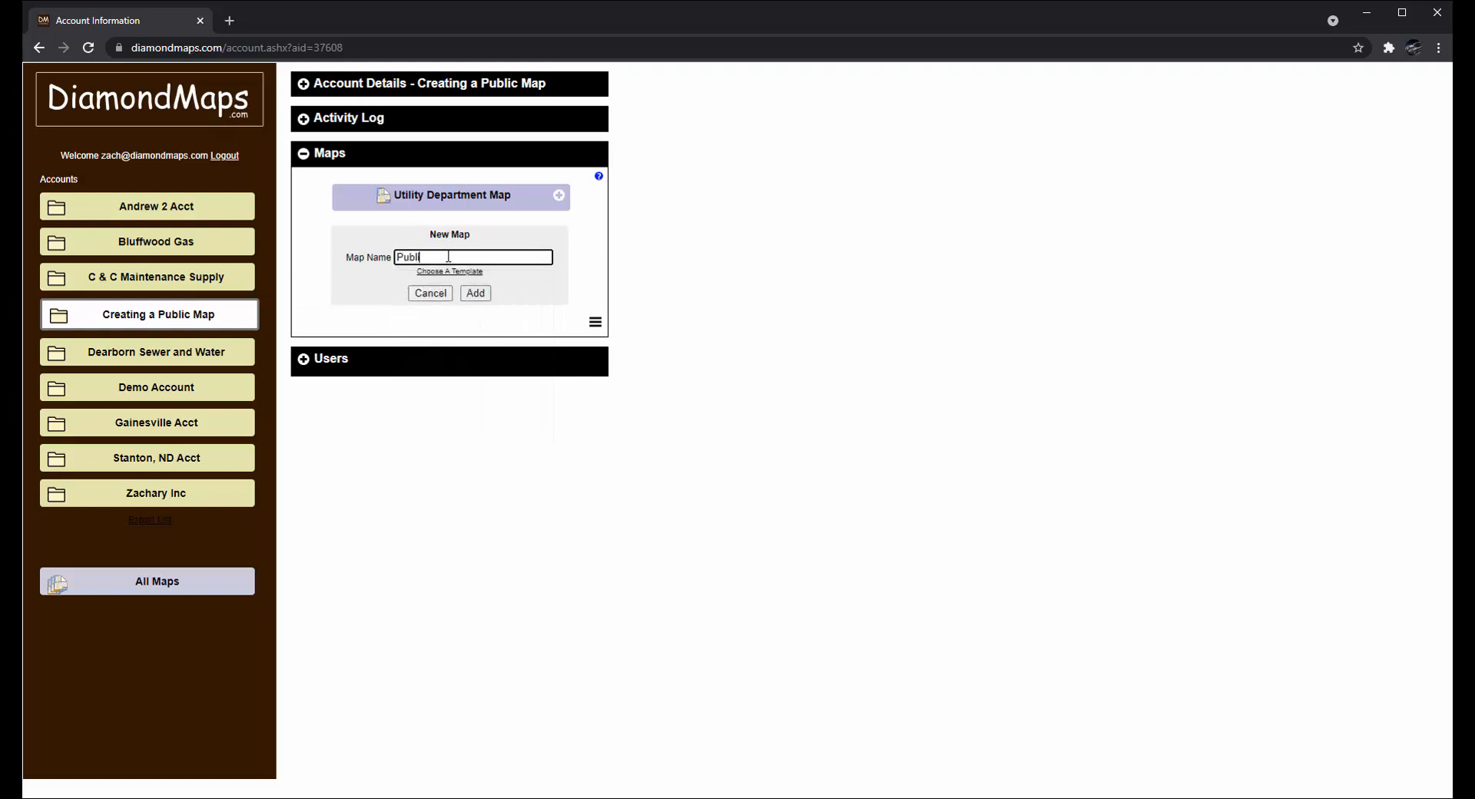
{"action": "type", "text": "c Wa"}
{"action": "type", "text": "Map"}
{"action": "left_click", "coordinate": [476, 294]}
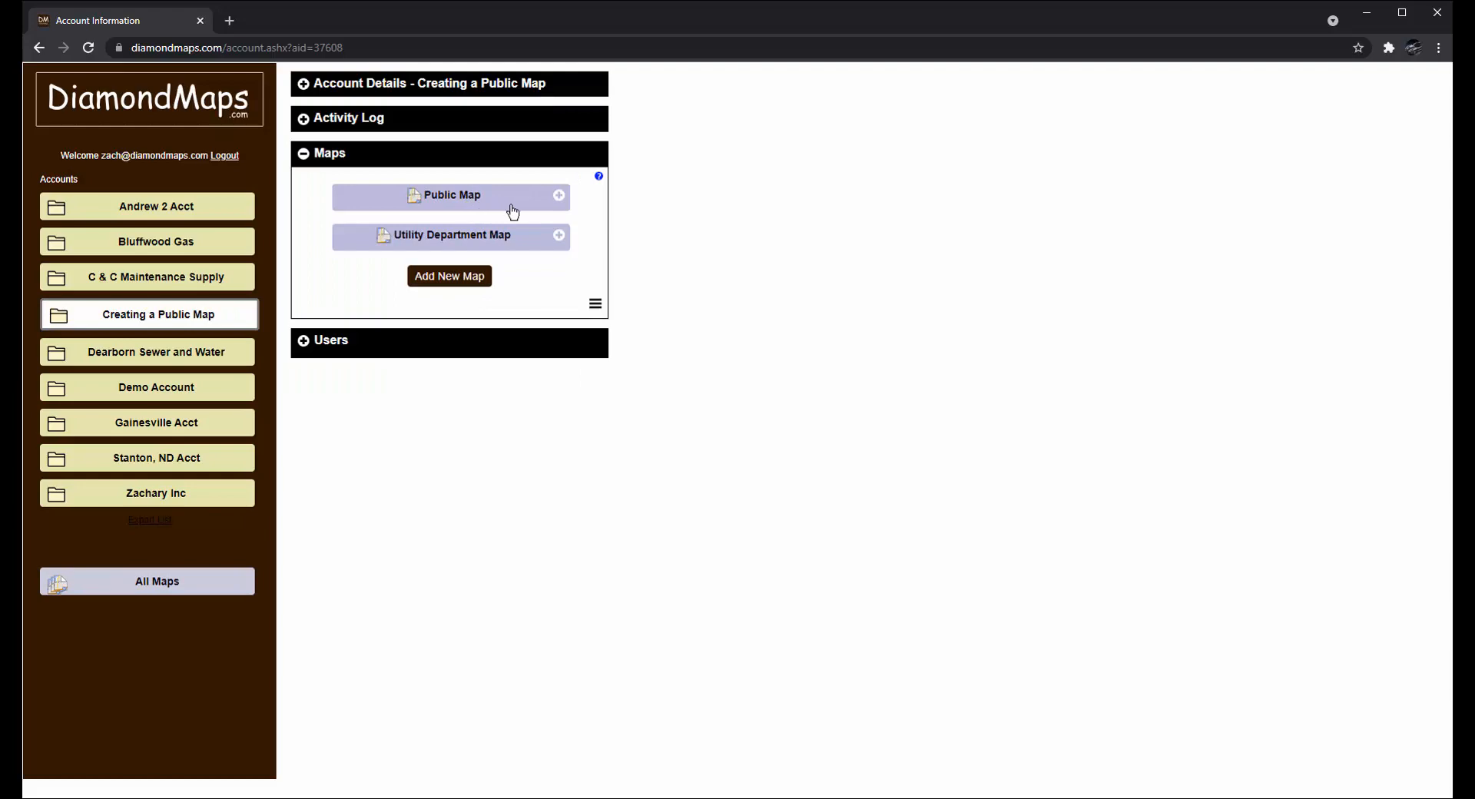
Step: Open Public Map and make it accessible to the public without logging in
{"action": "left_click", "coordinate": [467, 201]}
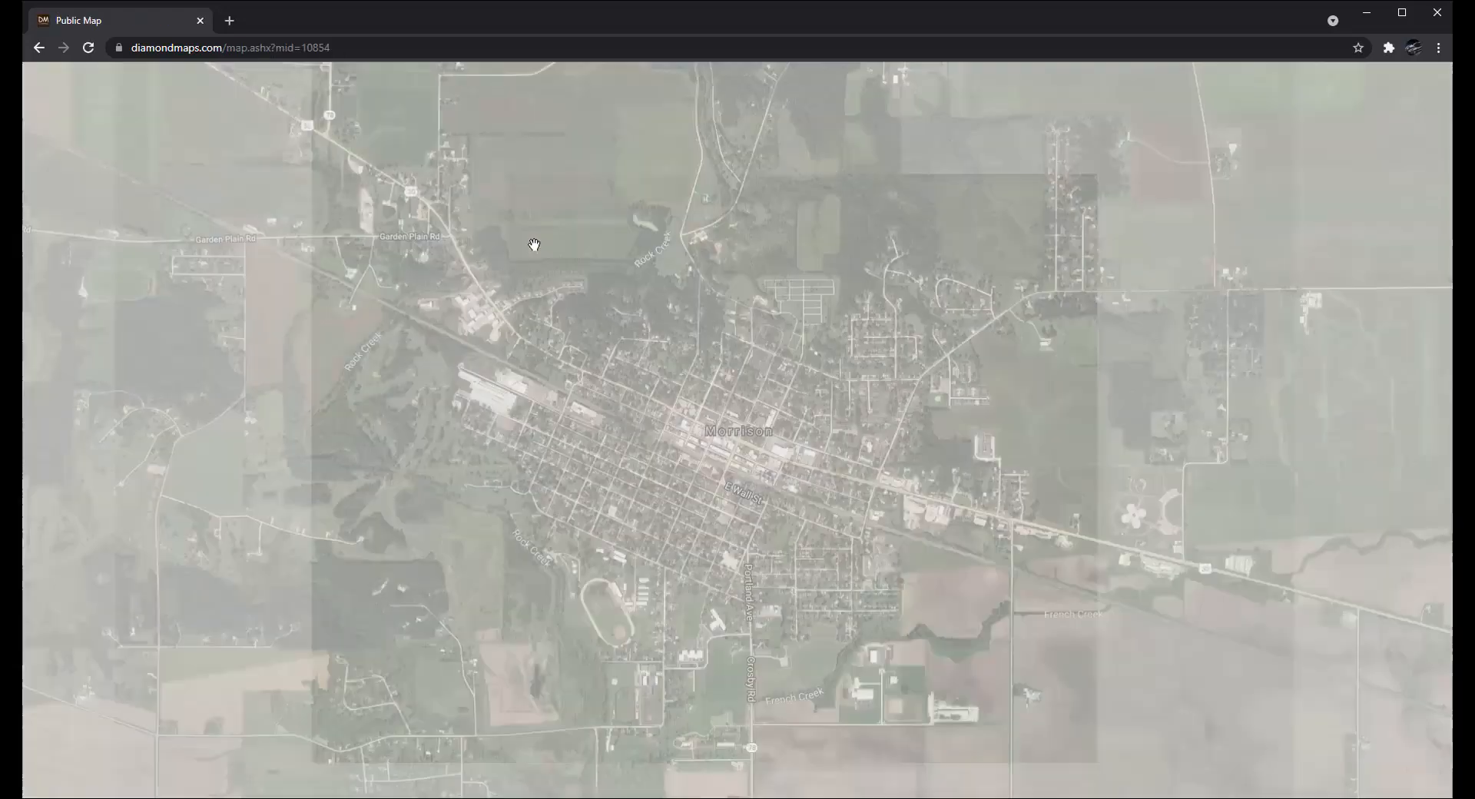
{"action": "left_click", "coordinate": [47, 85]}
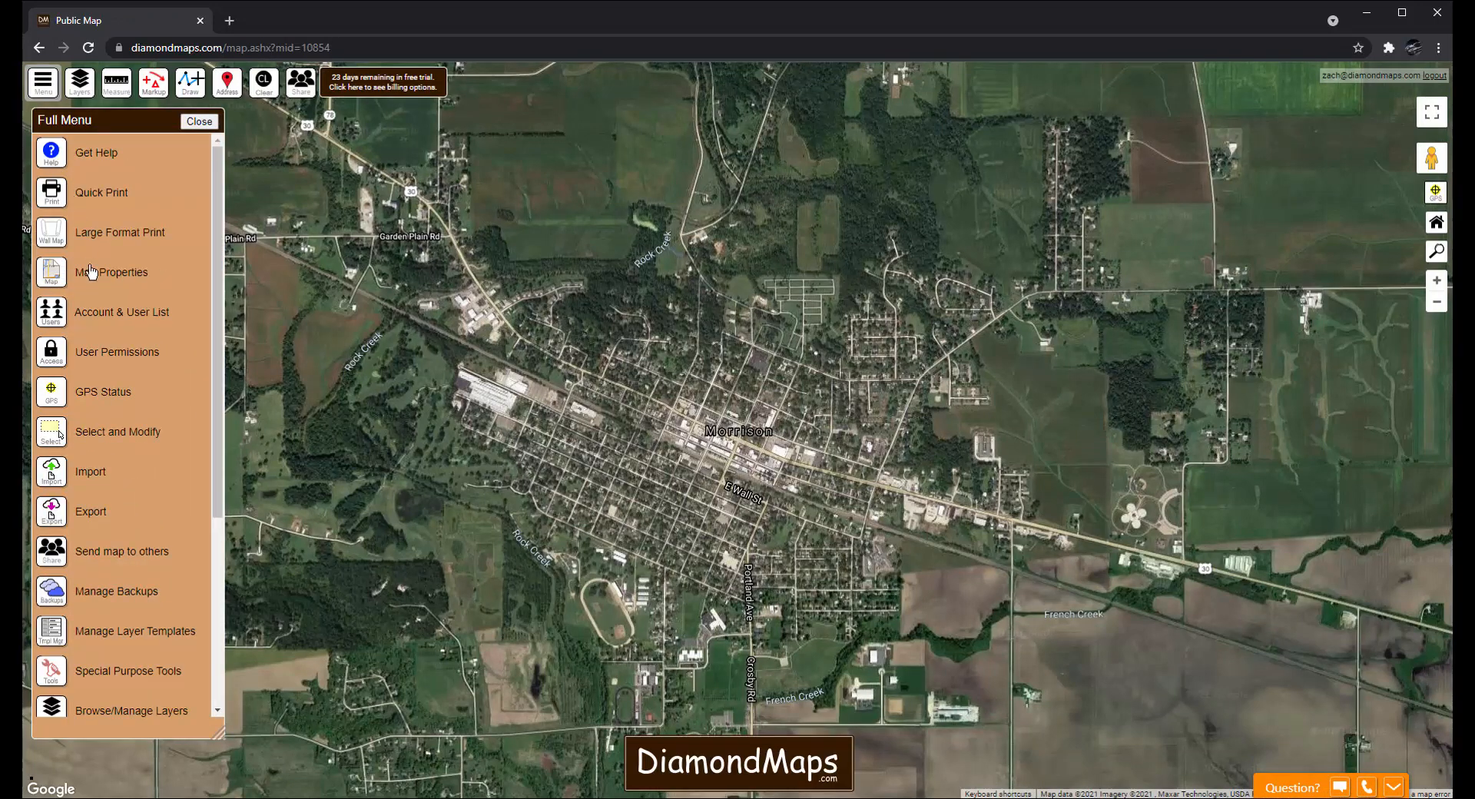
{"action": "left_click", "coordinate": [100, 274]}
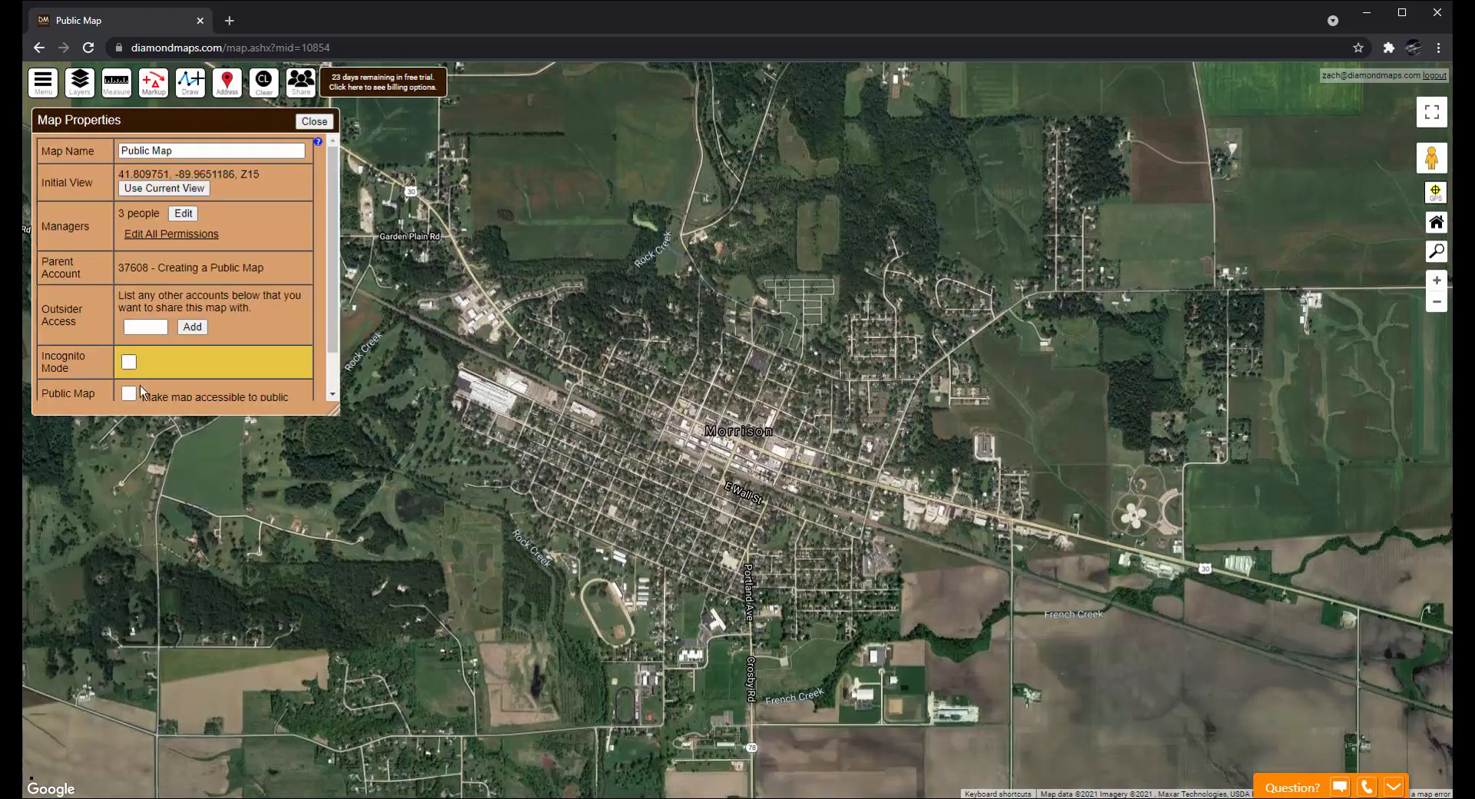
{"action": "left_click", "coordinate": [129, 393]}
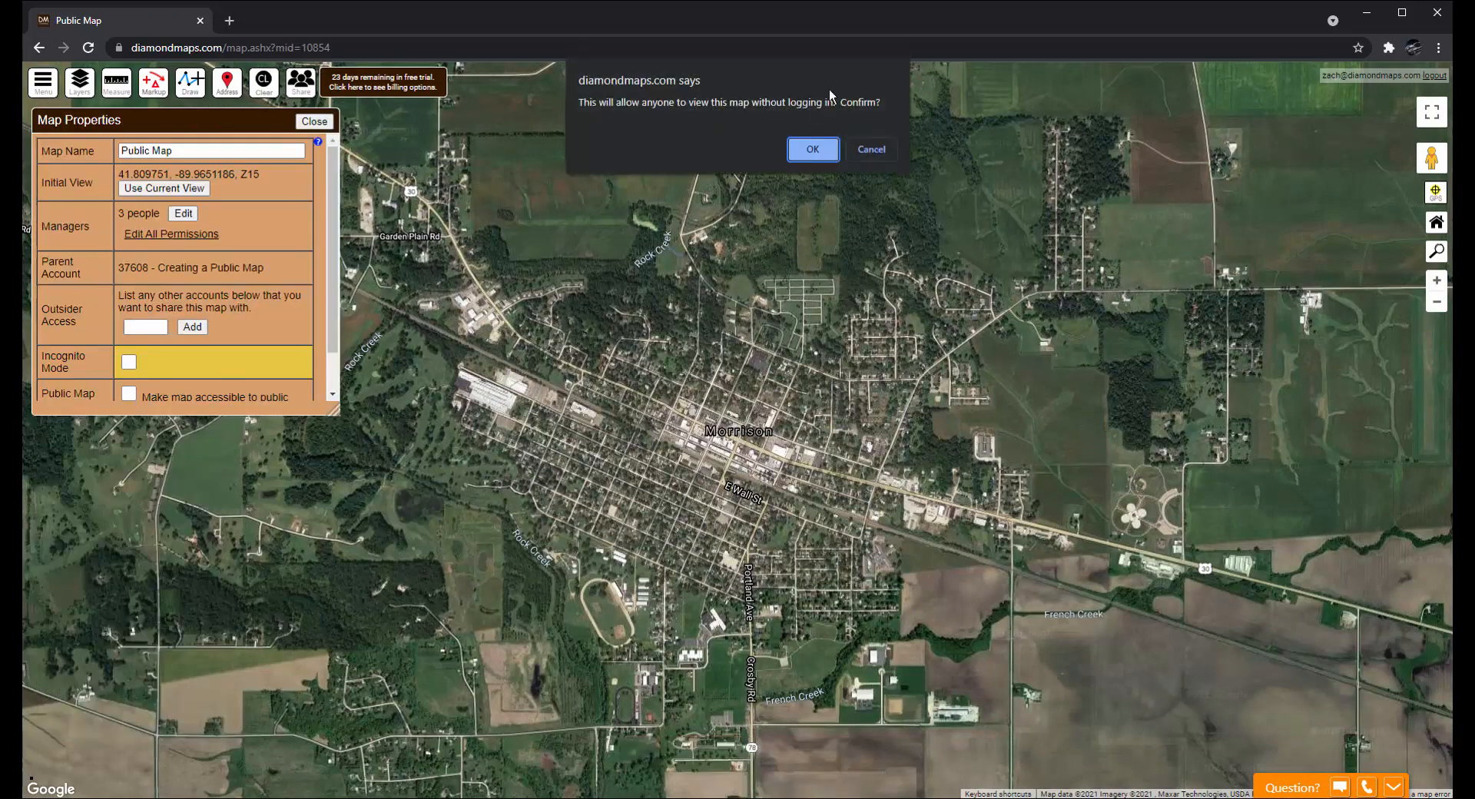
{"action": "left_click", "coordinate": [811, 149]}
{"action": "left_click", "coordinate": [324, 123]}
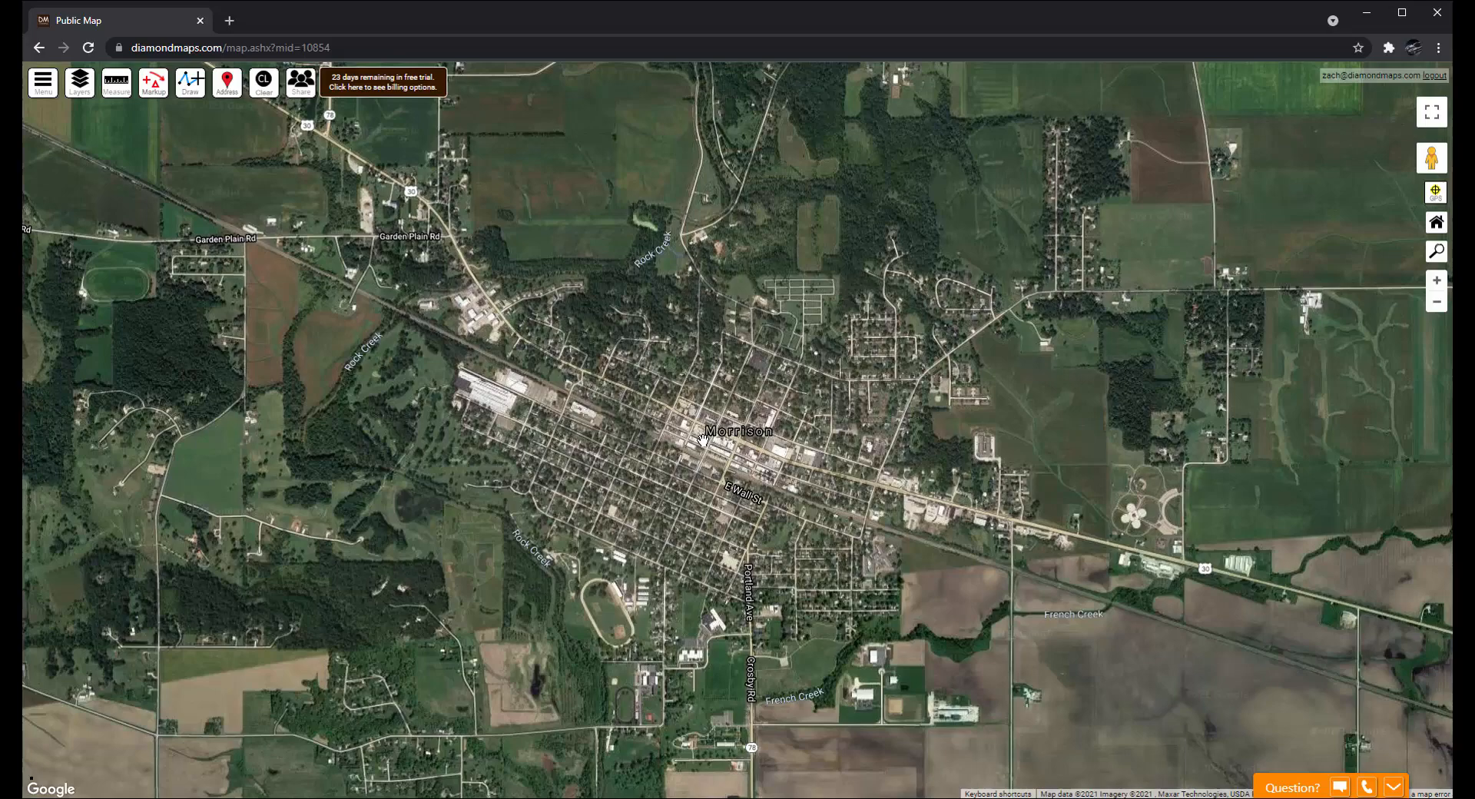
Step: Add the existing Parcels 16_04 layer from the Utility Department Map to this map
{"action": "scroll", "coordinate": [702, 439], "scroll_direction": "up", "scroll_amount": 3}
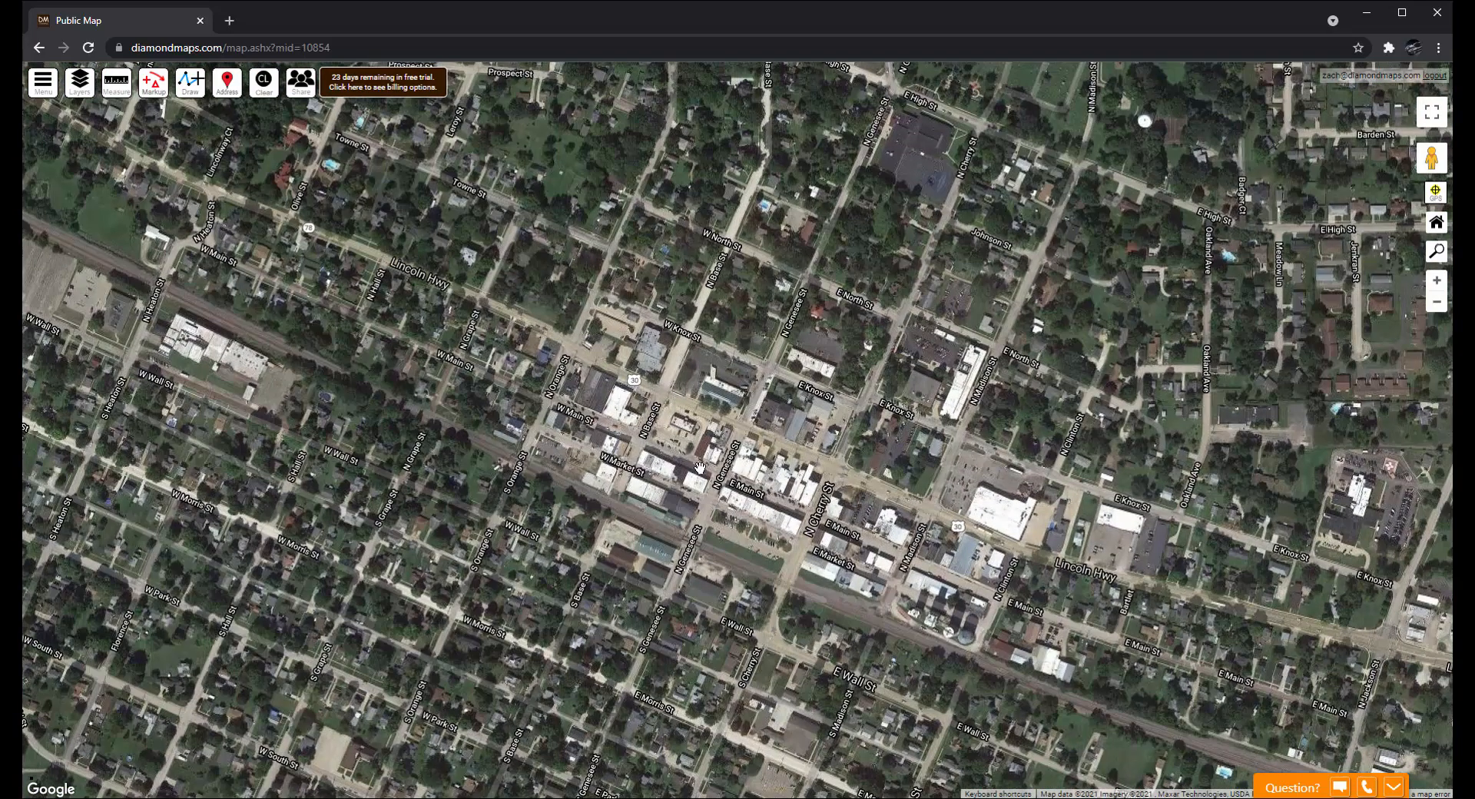
{"action": "scroll", "coordinate": [699, 467], "scroll_direction": "up", "scroll_amount": 1}
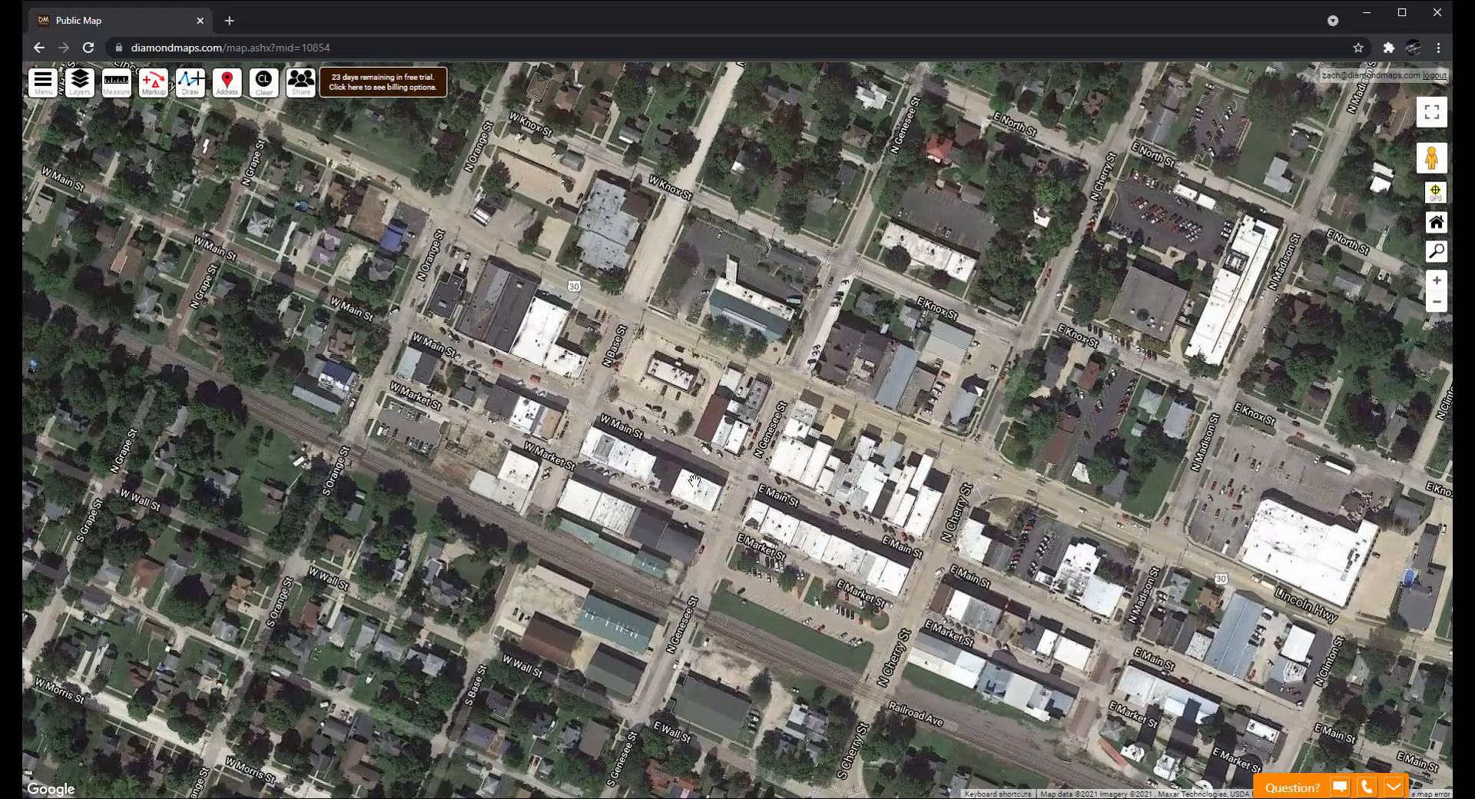
{"action": "left_click", "coordinate": [83, 85]}
{"action": "left_click", "coordinate": [123, 298]}
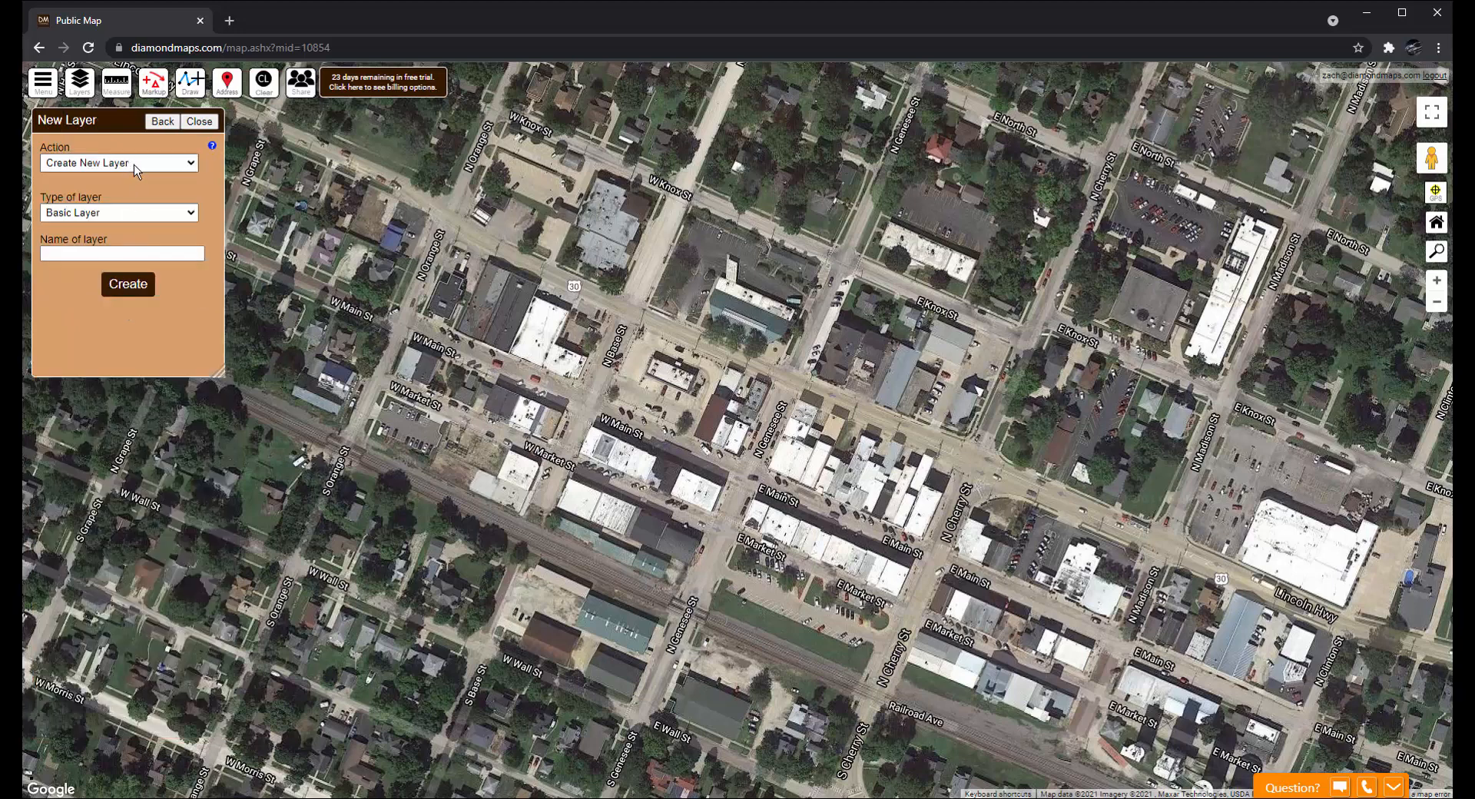
{"action": "left_click", "coordinate": [165, 167]}
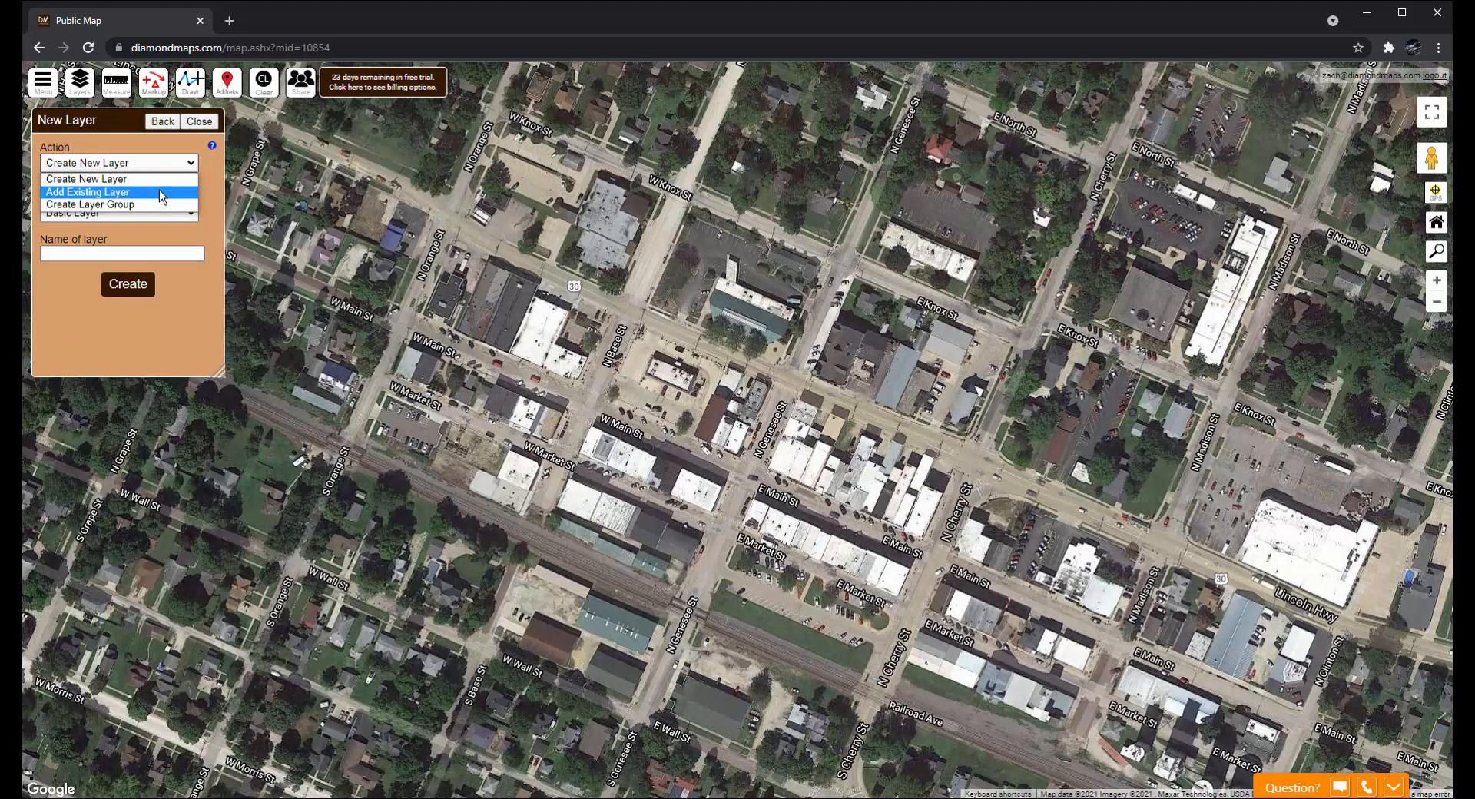
{"action": "left_click", "coordinate": [159, 191]}
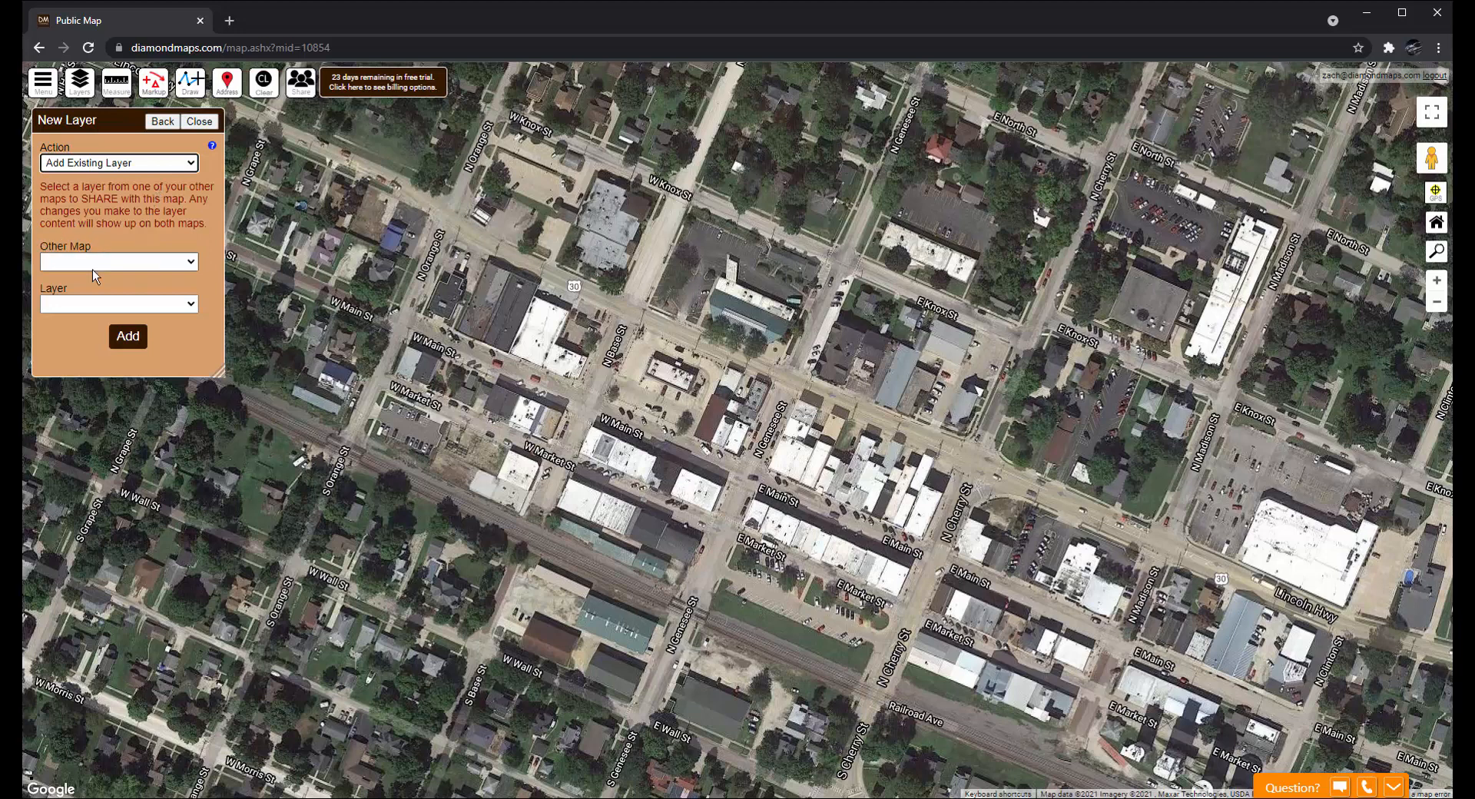
{"action": "left_click", "coordinate": [179, 265]}
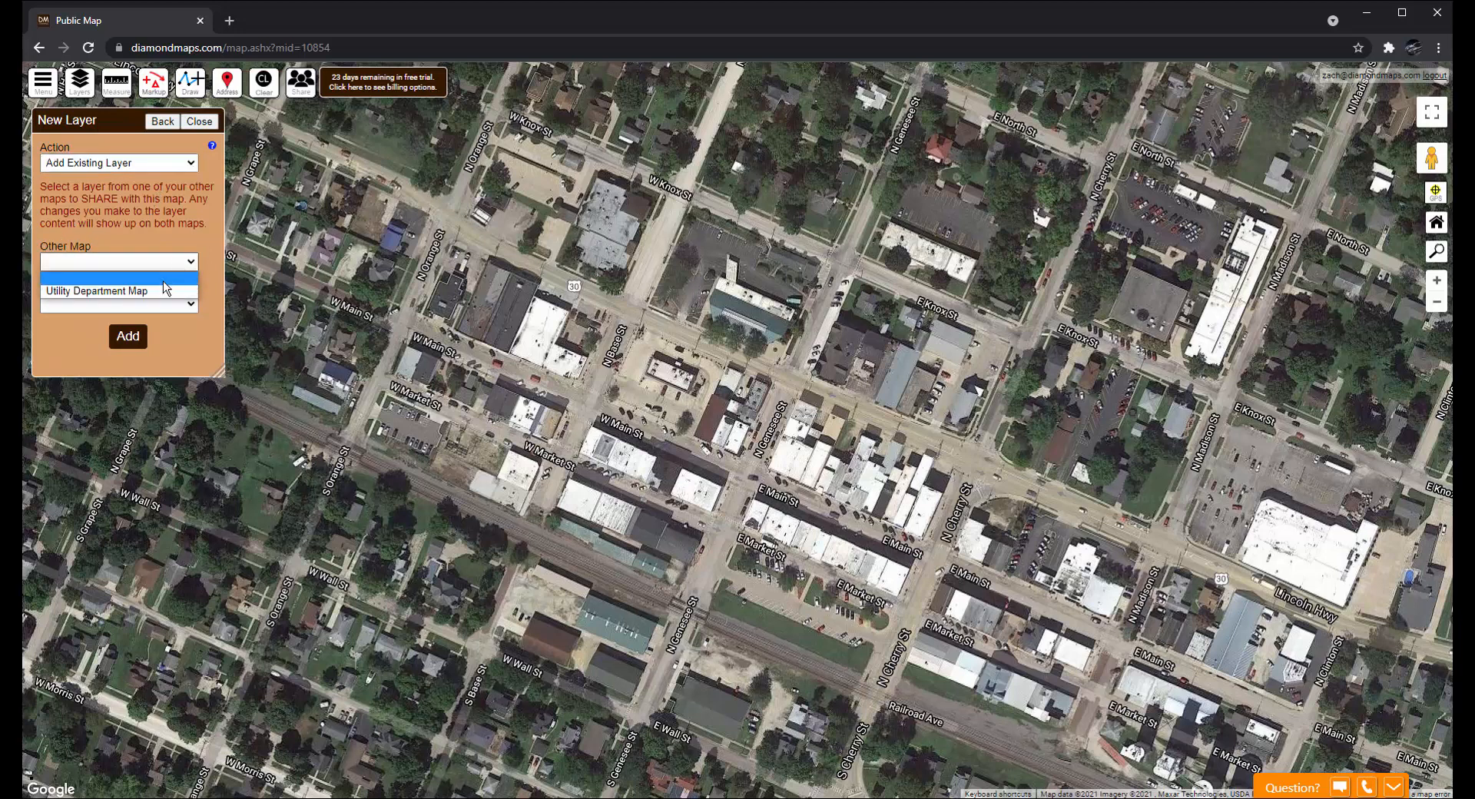
{"action": "left_click", "coordinate": [162, 290]}
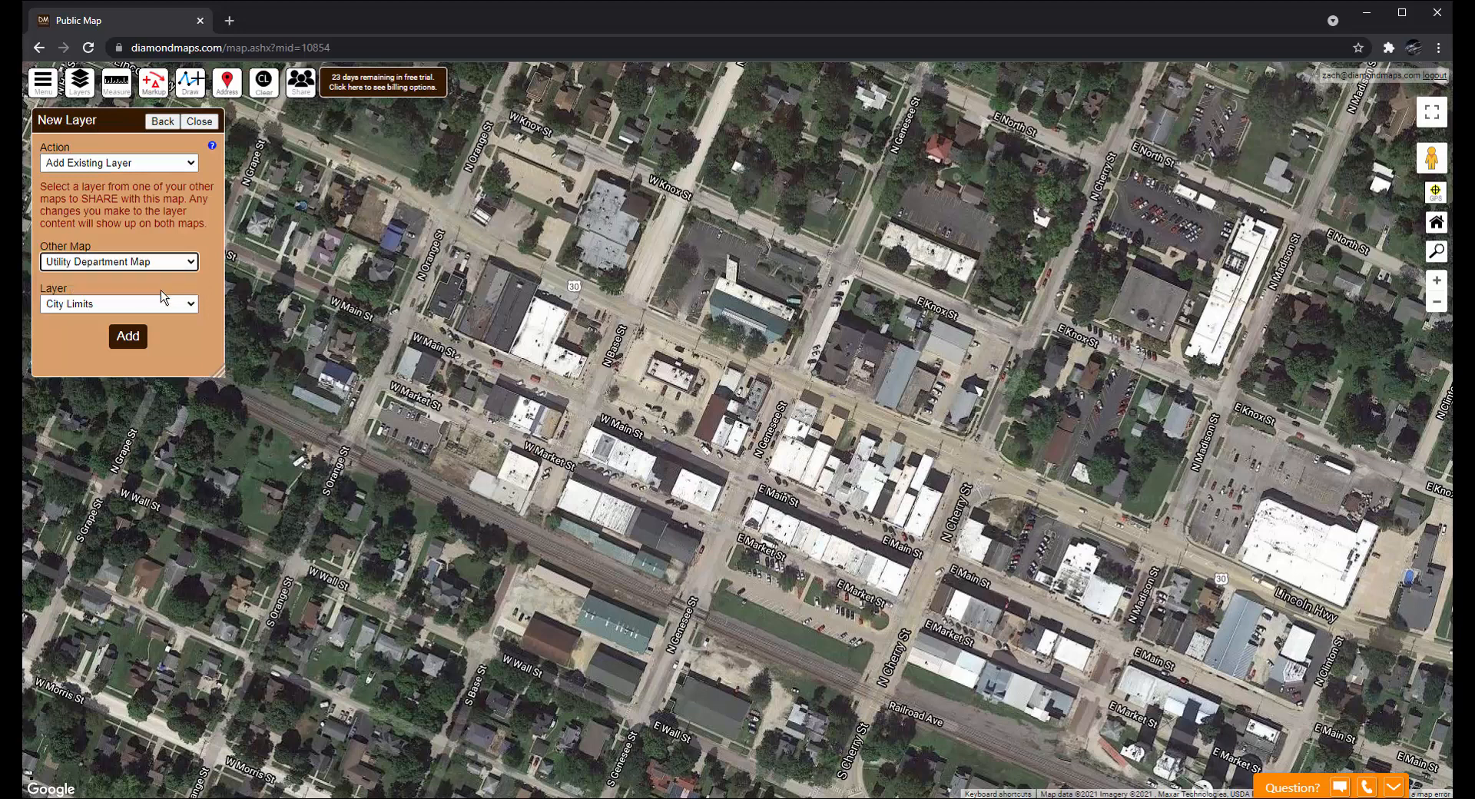
{"action": "left_click", "coordinate": [162, 305]}
{"action": "scroll", "coordinate": [141, 336], "scroll_direction": "down", "scroll_amount": 3}
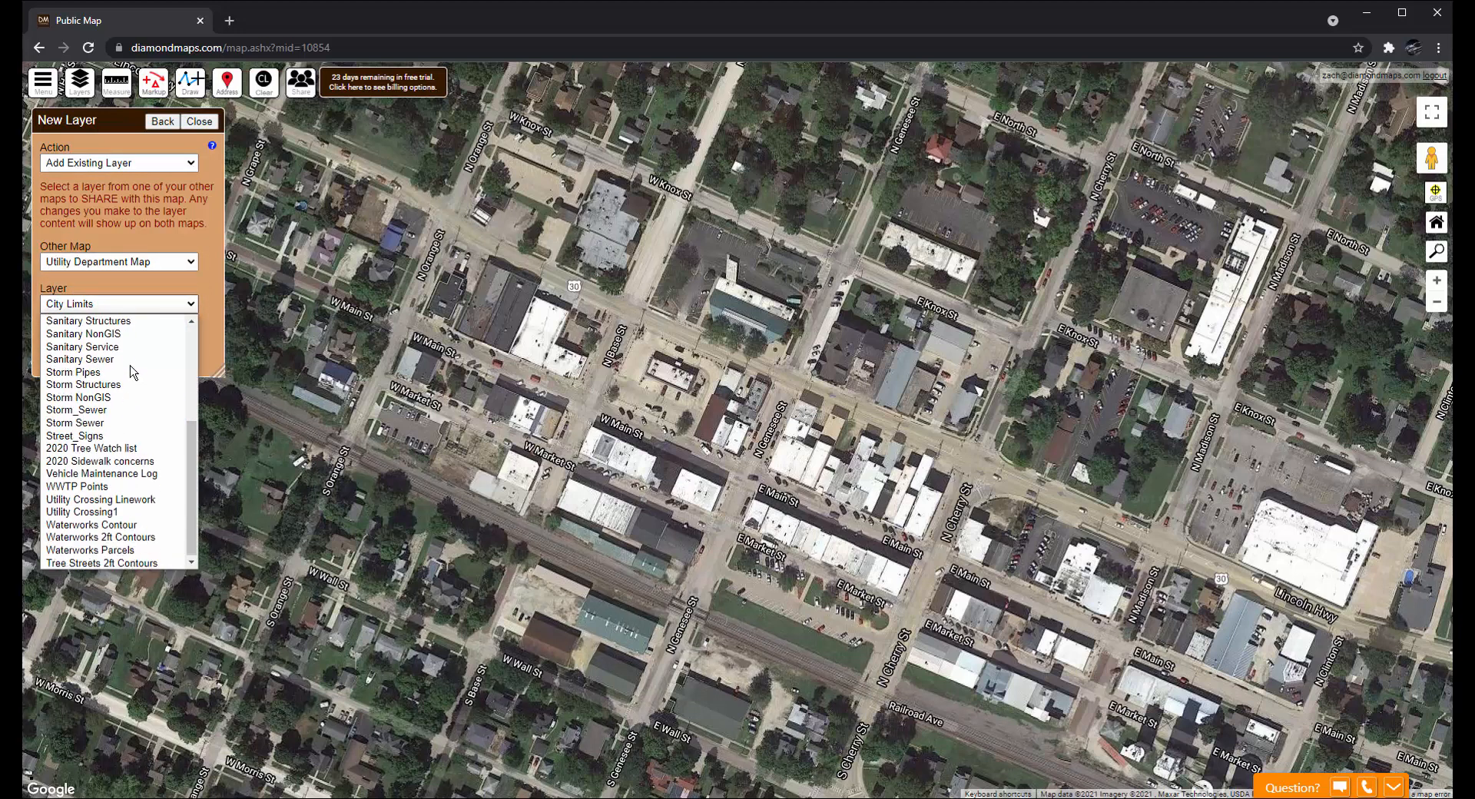
{"action": "scroll", "coordinate": [132, 371], "scroll_direction": "up", "scroll_amount": 3}
{"action": "left_click", "coordinate": [122, 332]}
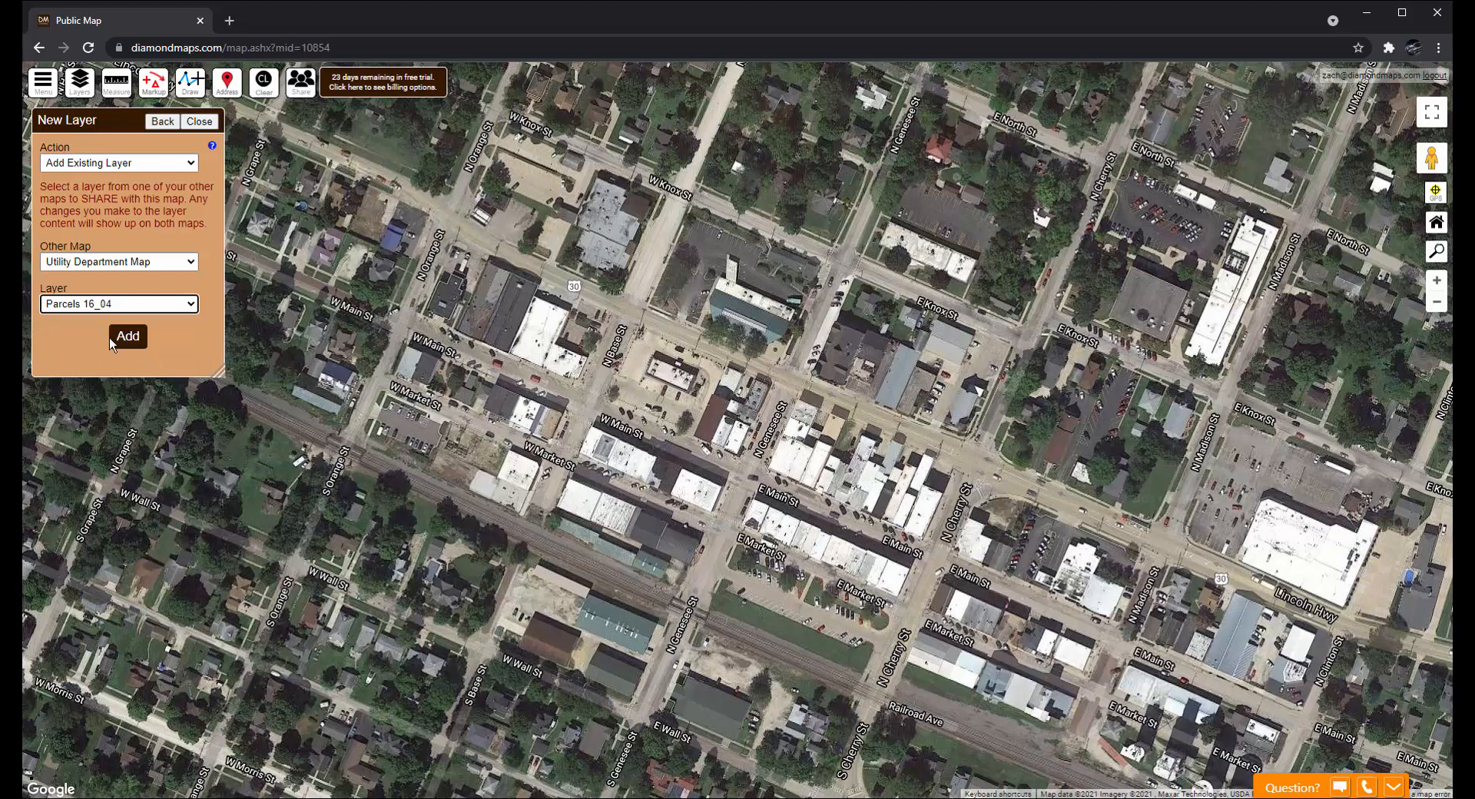
{"action": "left_click", "coordinate": [129, 337]}
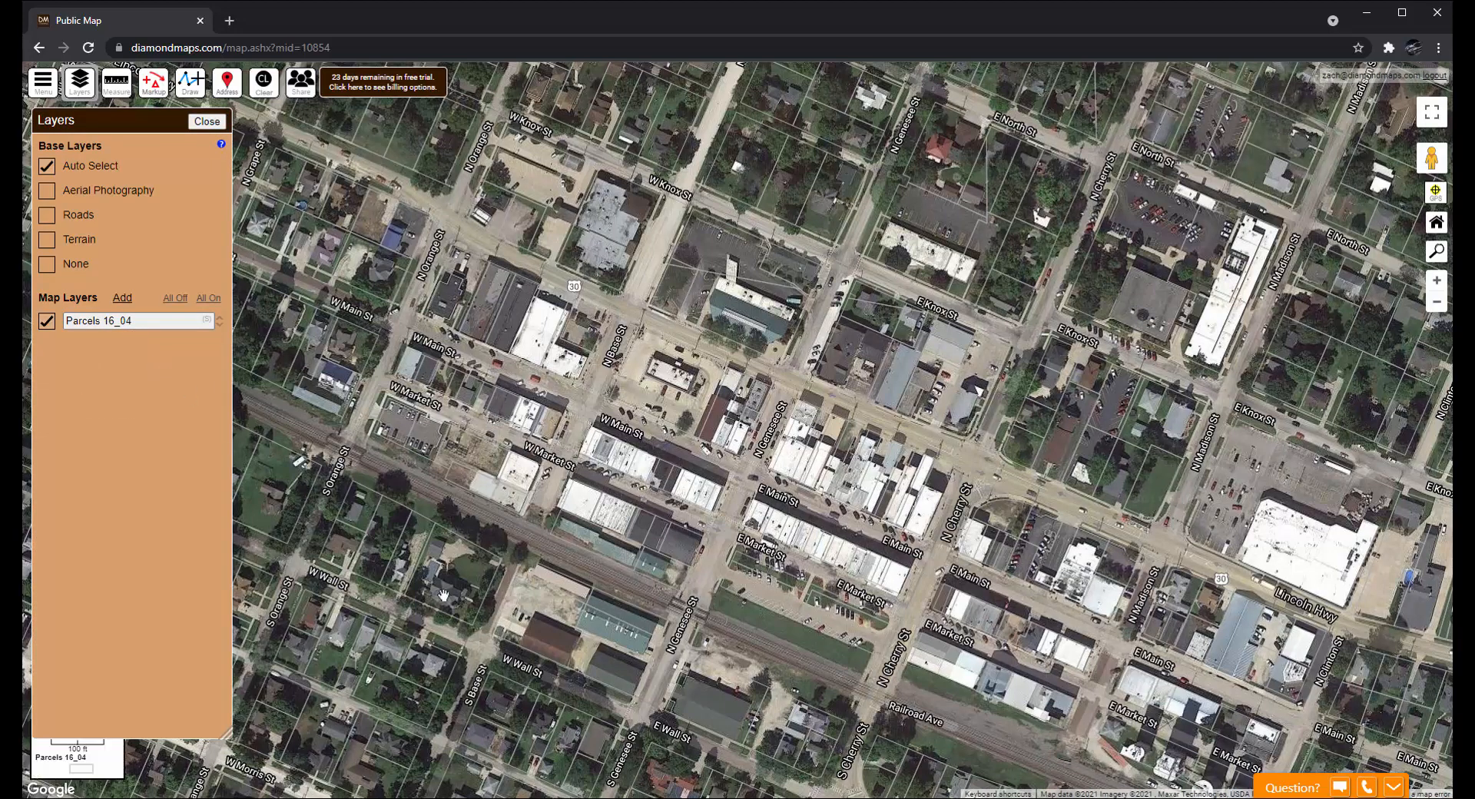
Step: Create a new basic layer named "Boil Advisories"
{"action": "mouse_move", "coordinate": [727, 719]}
{"action": "left_mouse_down"}
{"action": "mouse_move", "coordinate": [748, 664]}
{"action": "mouse_move", "coordinate": [788, 220]}
{"action": "mouse_move", "coordinate": [792, 254]}
{"action": "left_mouse_up"}
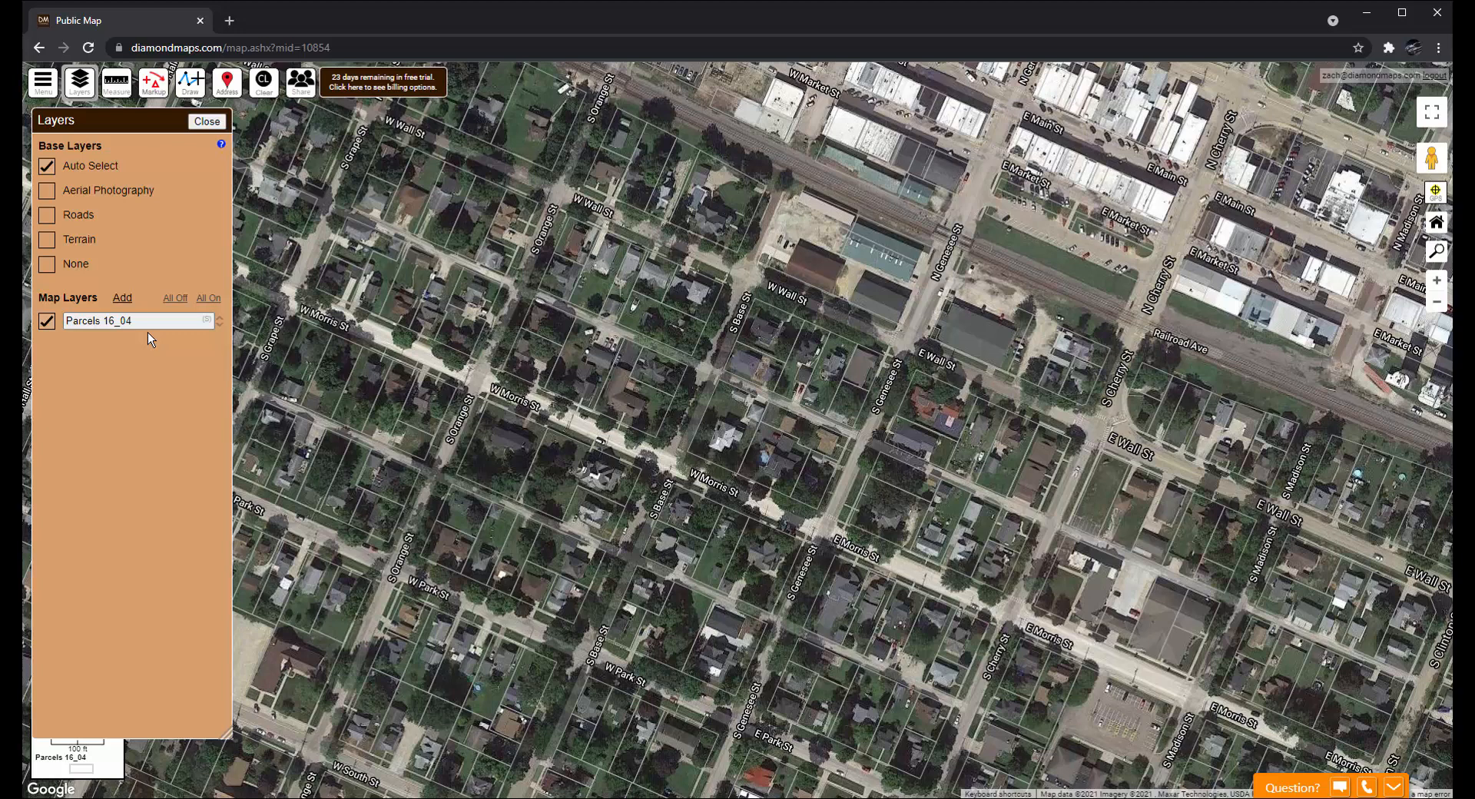
{"action": "left_click", "coordinate": [120, 299]}
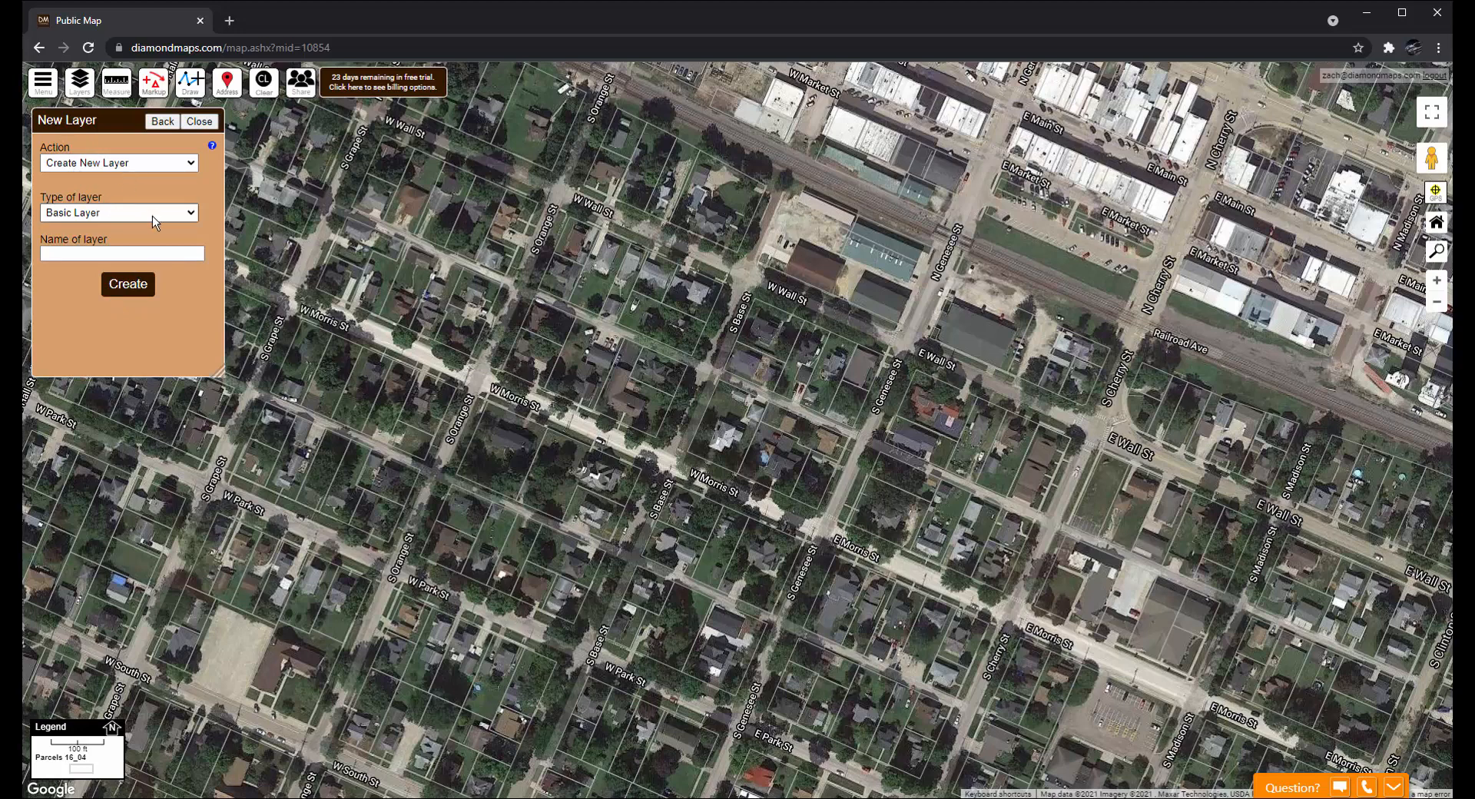
{"action": "left_click", "coordinate": [129, 254]}
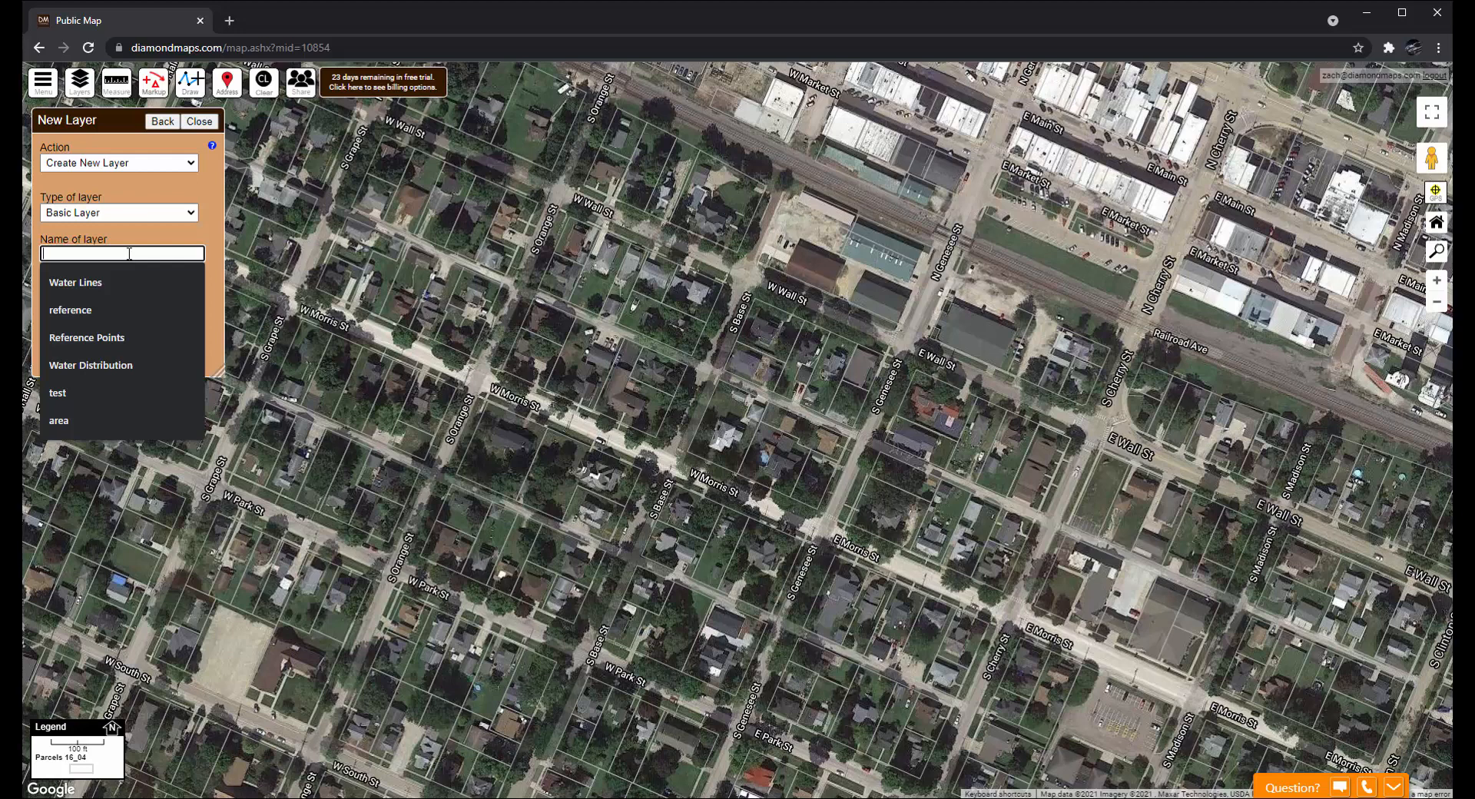
{"action": "type", "text": "Boil Ad"}
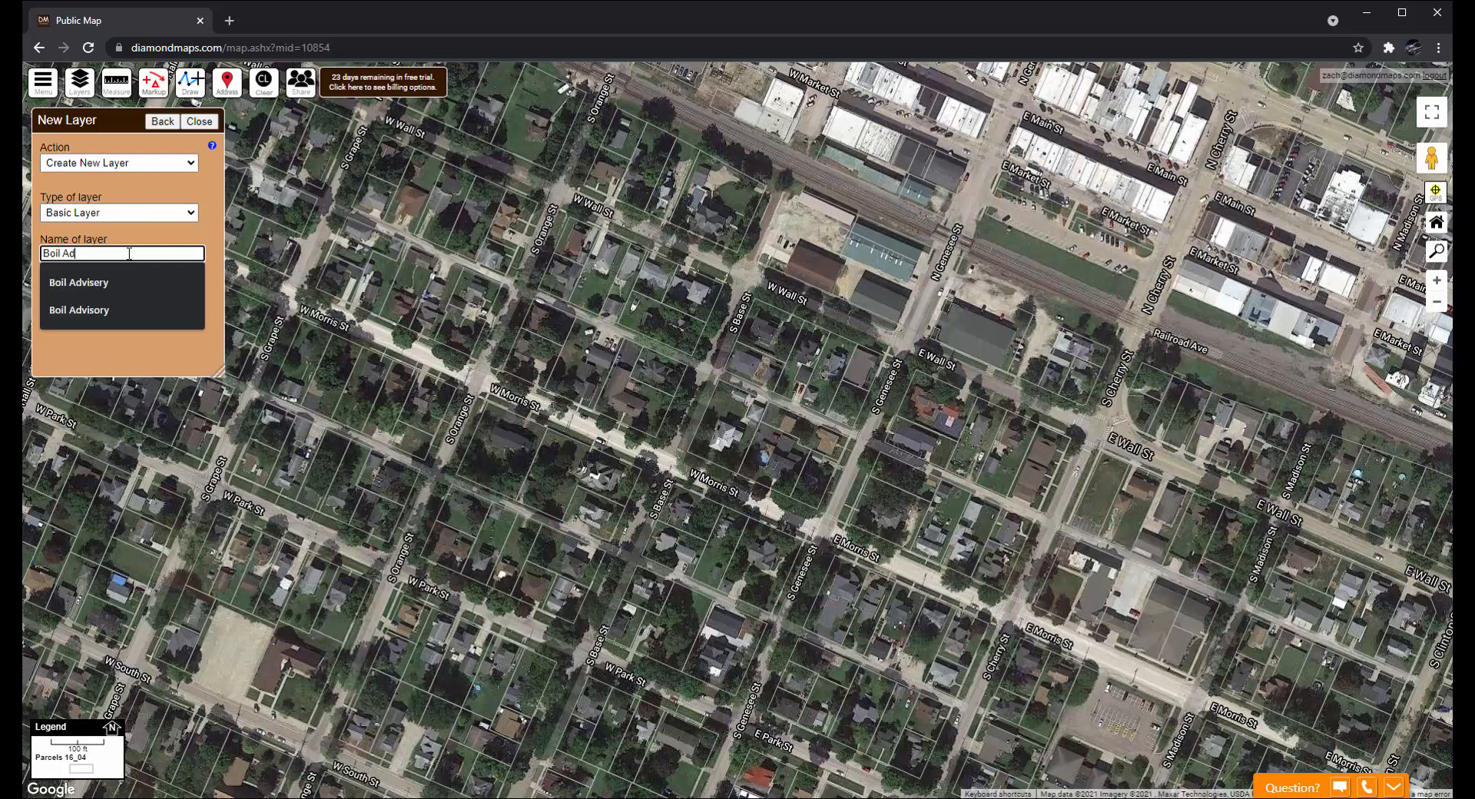
{"action": "type", "text": "visorie"}
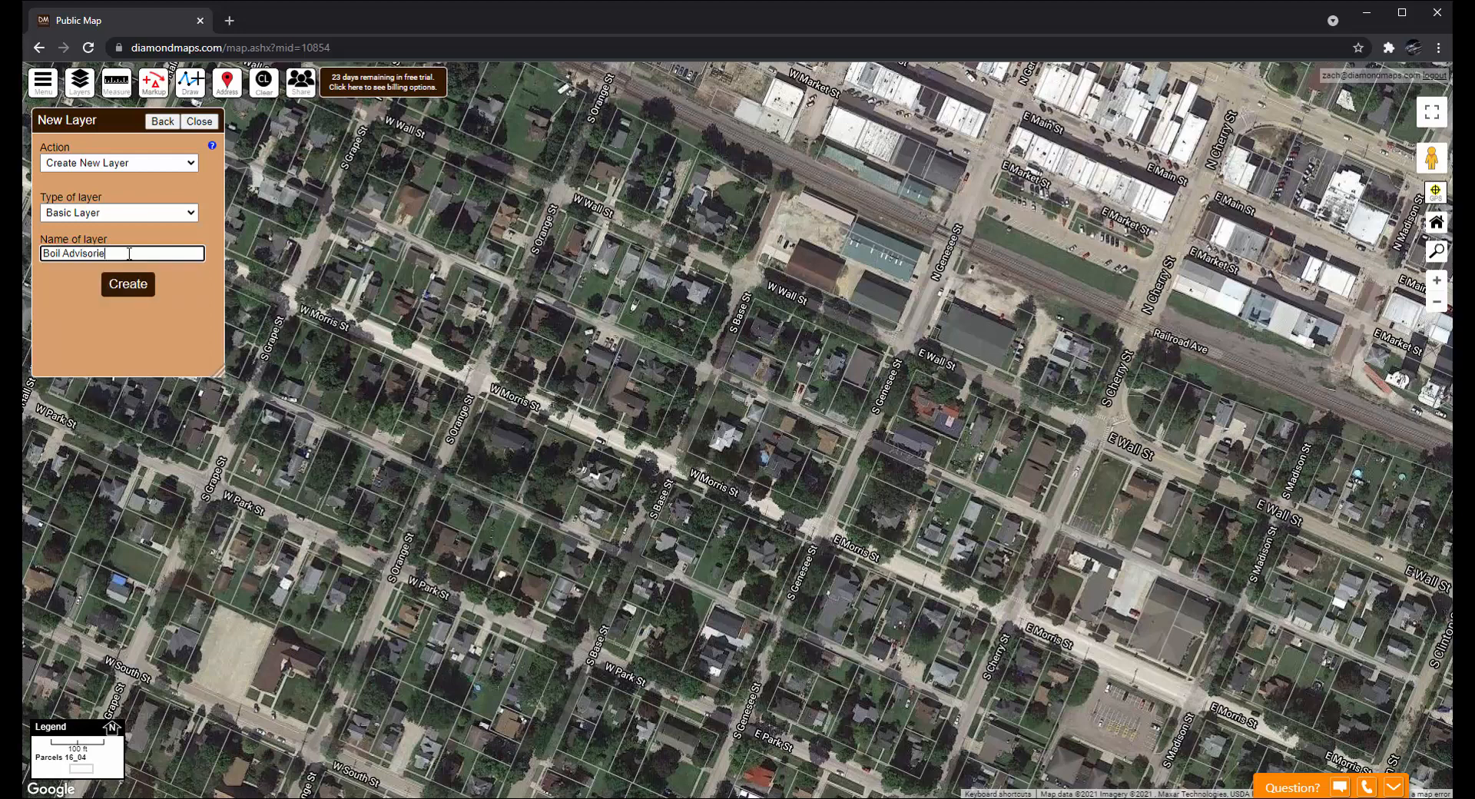
{"action": "type", "text": "s"}
{"action": "left_click", "coordinate": [129, 286]}
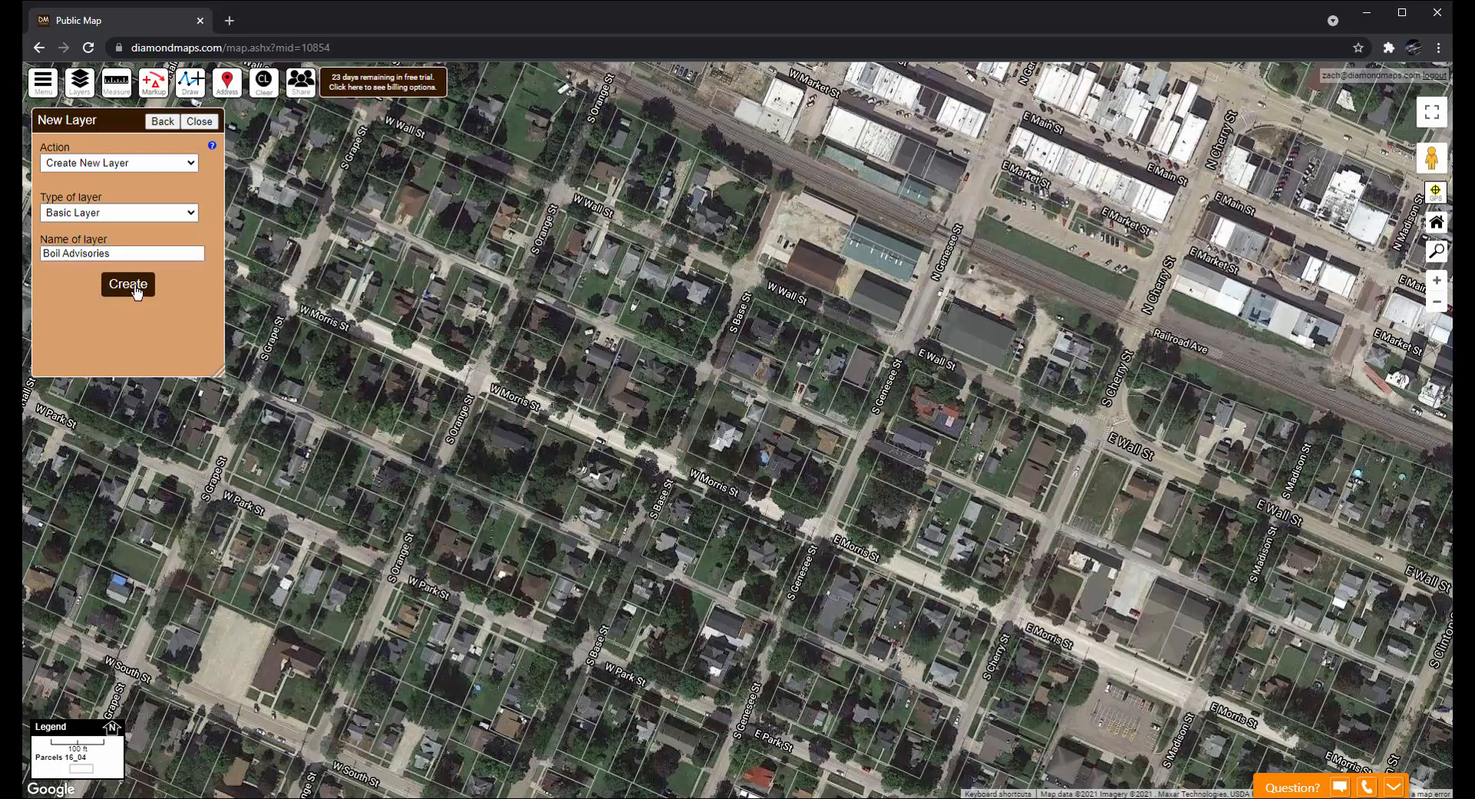
{"action": "left_click", "coordinate": [198, 121]}
Step: Draw a four-cornered area on the Boil Advisories layer, bounded by W Morris St, S Orange St, W South St and S Base St
{"action": "left_click", "coordinate": [189, 81]}
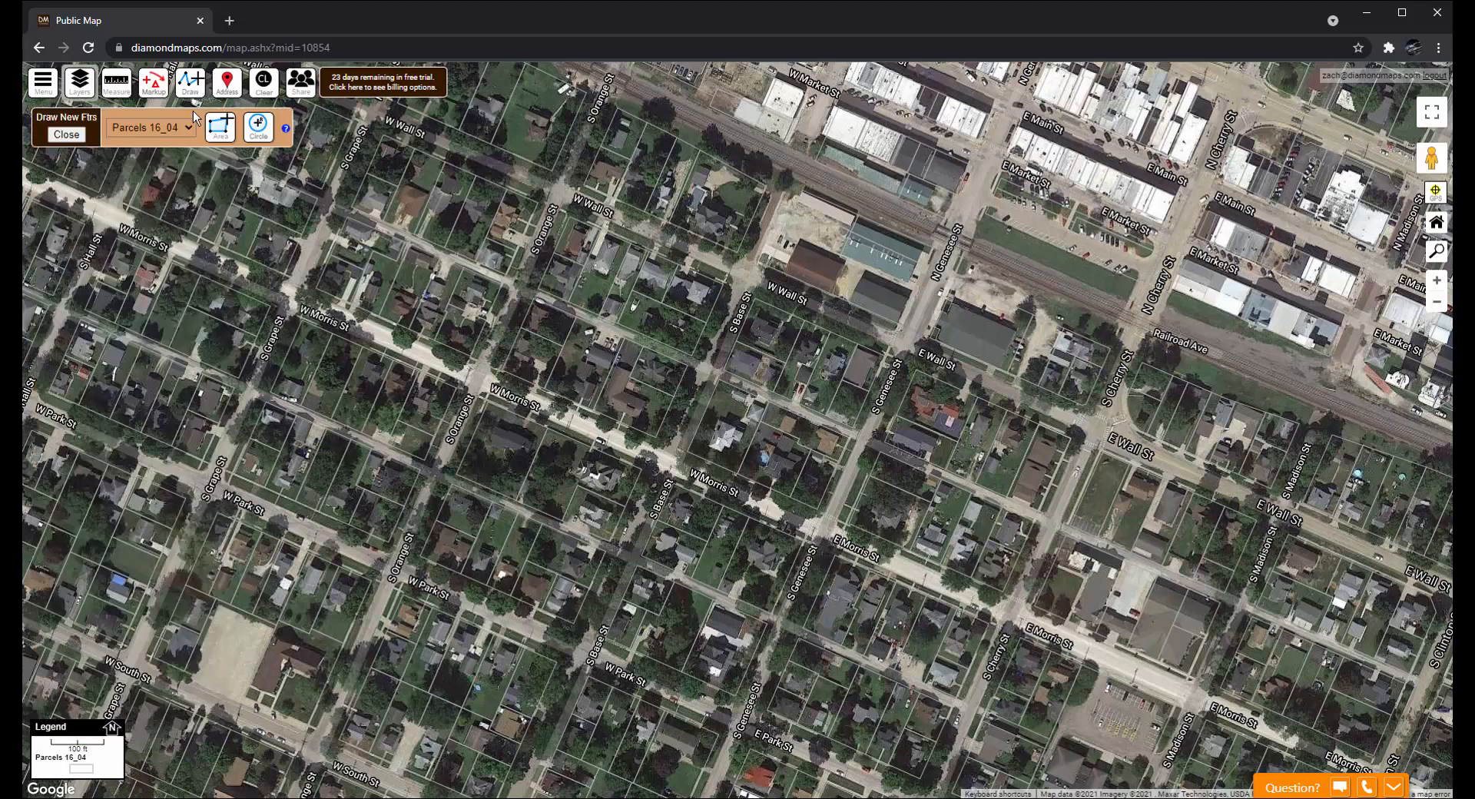
{"action": "left_click", "coordinate": [188, 127]}
{"action": "left_click", "coordinate": [173, 158]}
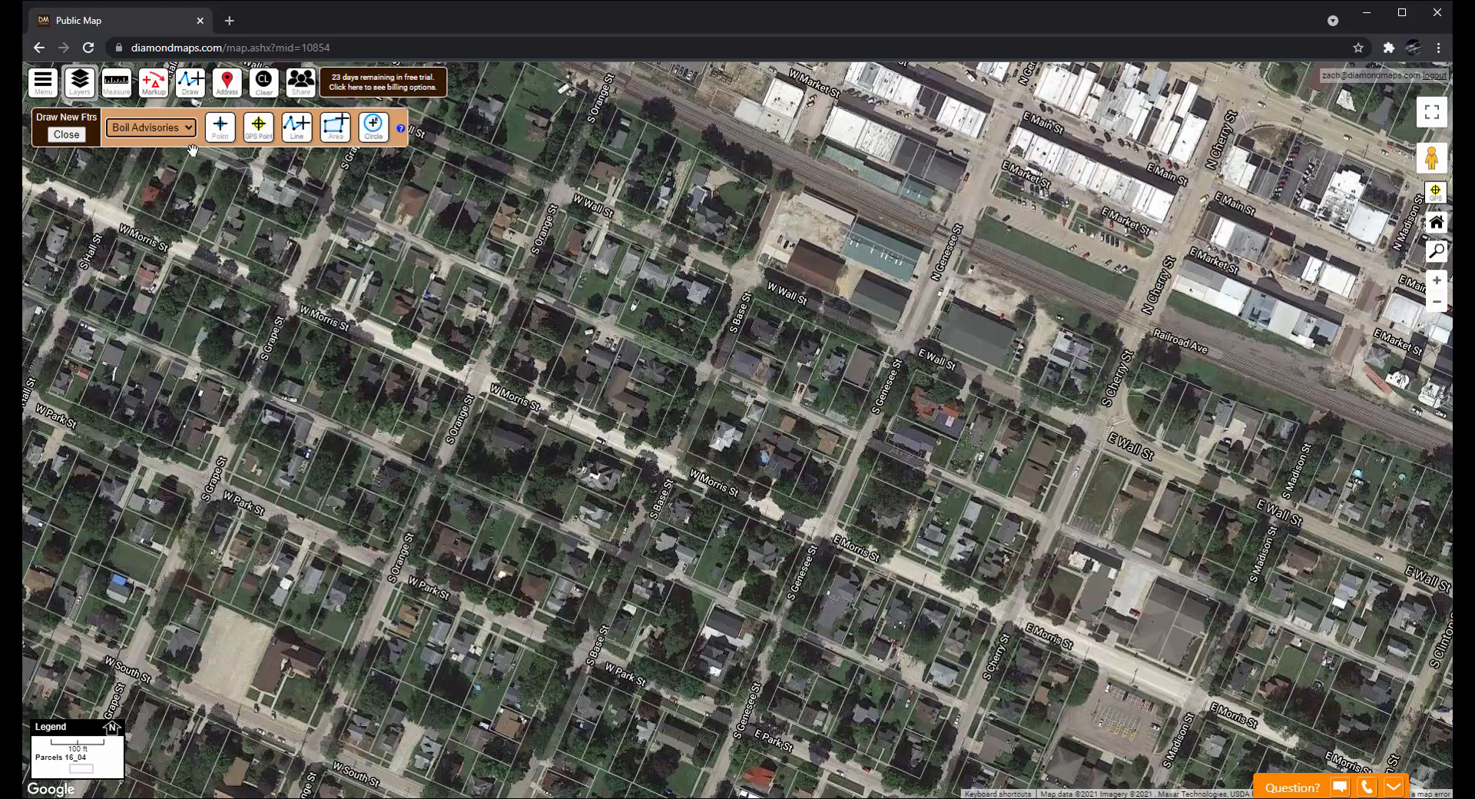
{"action": "left_click", "coordinate": [327, 132]}
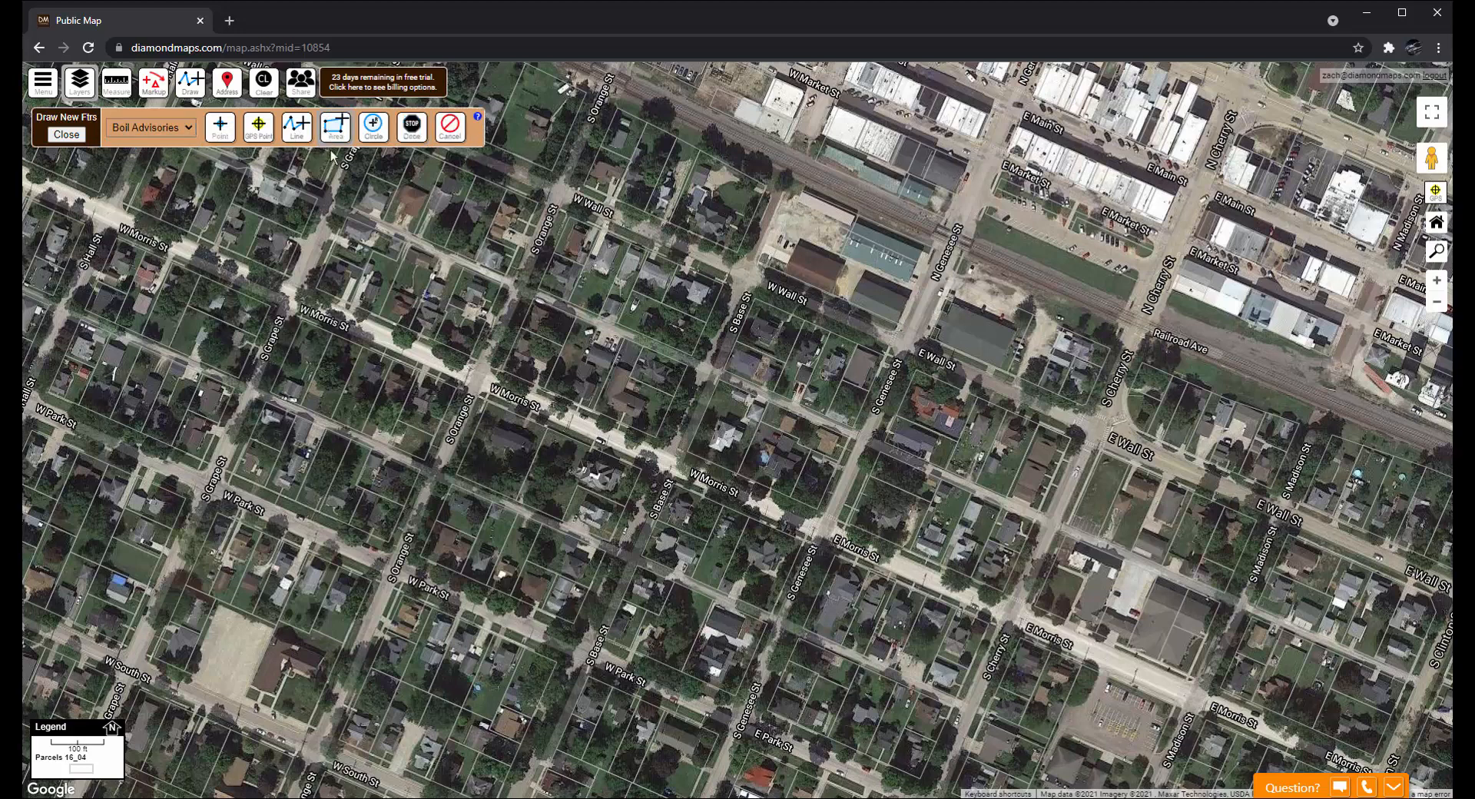
{"action": "left_click", "coordinate": [480, 391]}
{"action": "left_click", "coordinate": [321, 749]}
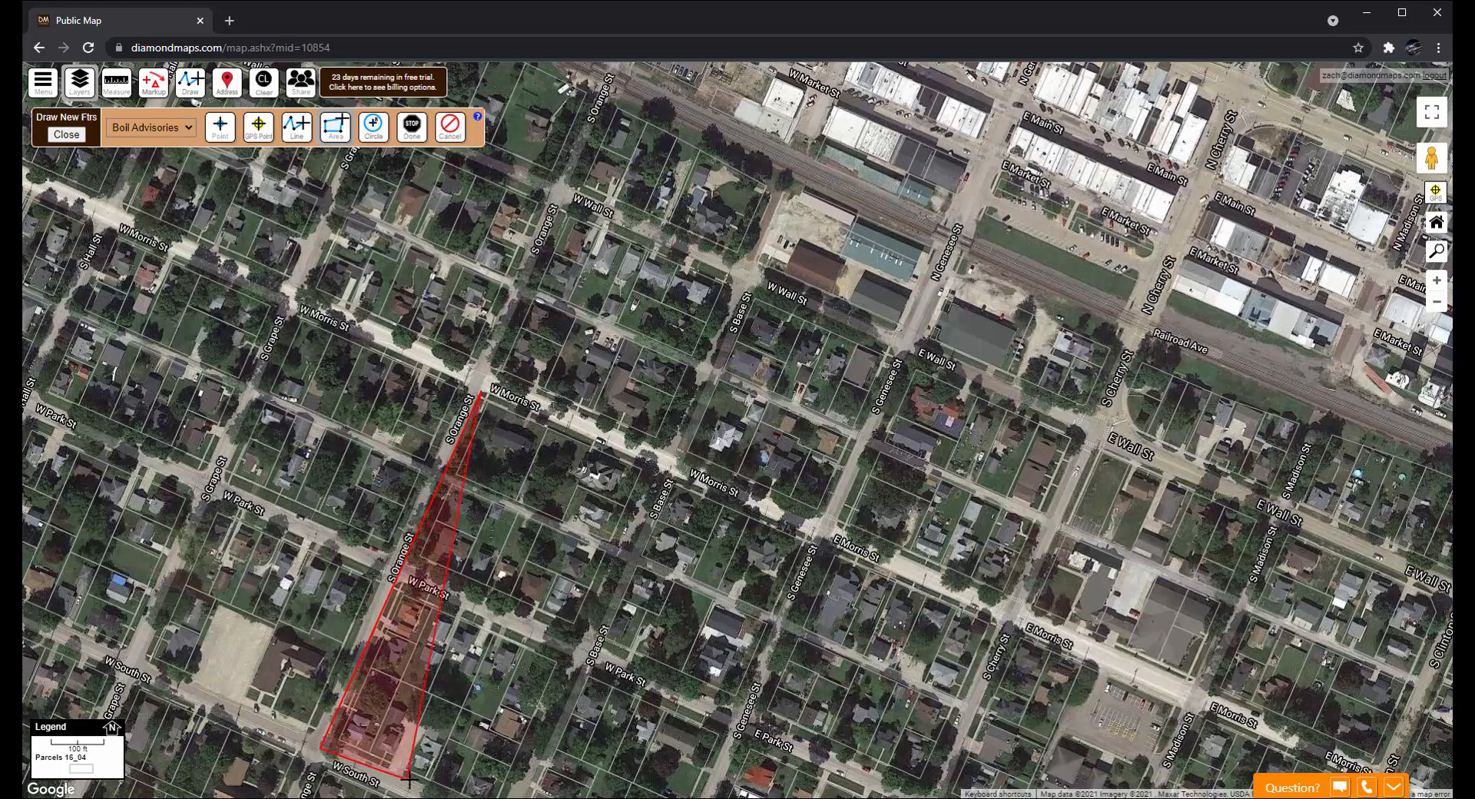
{"action": "left_click", "coordinate": [408, 779]}
{"action": "left_click_drag", "start_coordinate": [394, 755], "coordinate": [330, 593]}
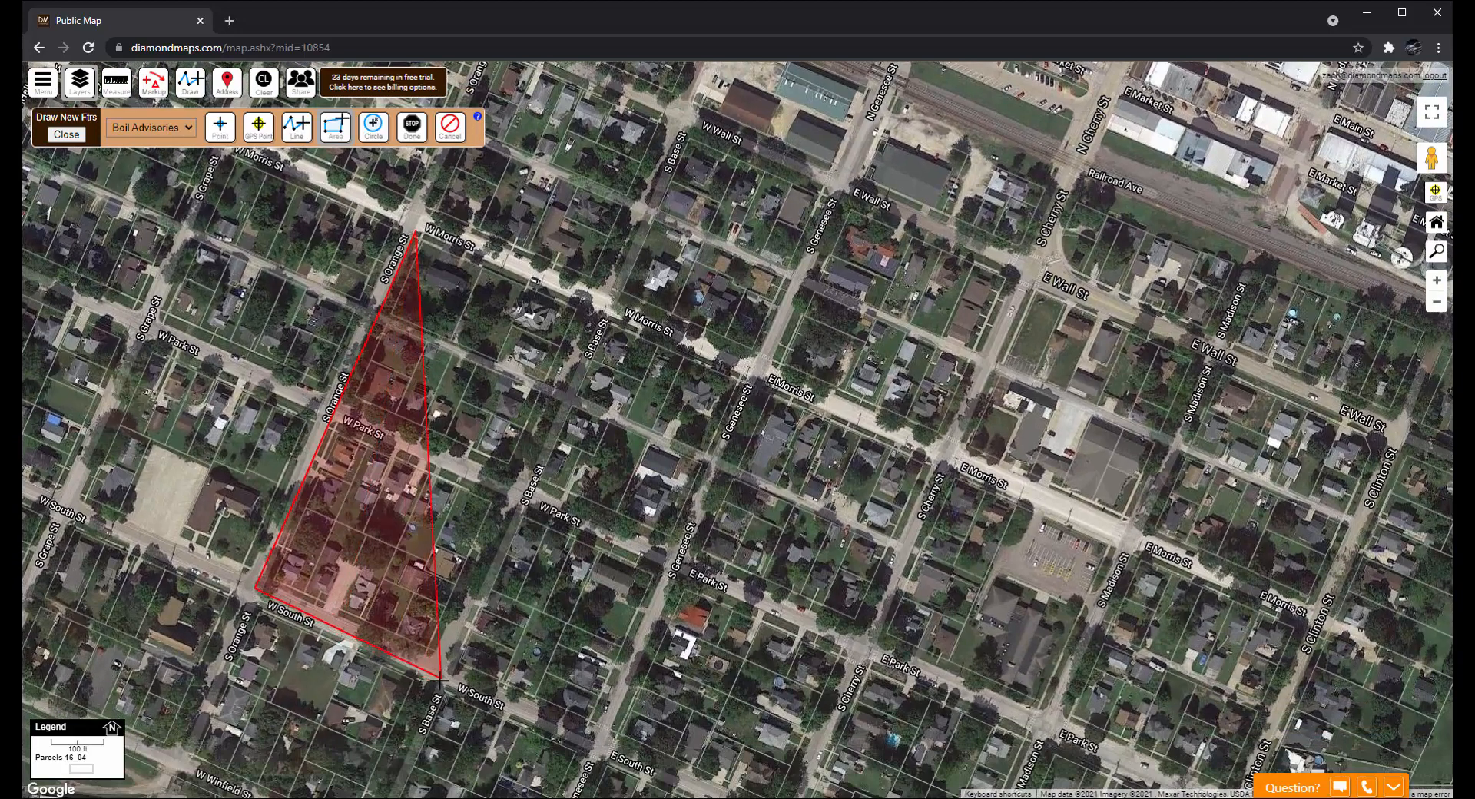
{"action": "left_click", "coordinate": [440, 679]}
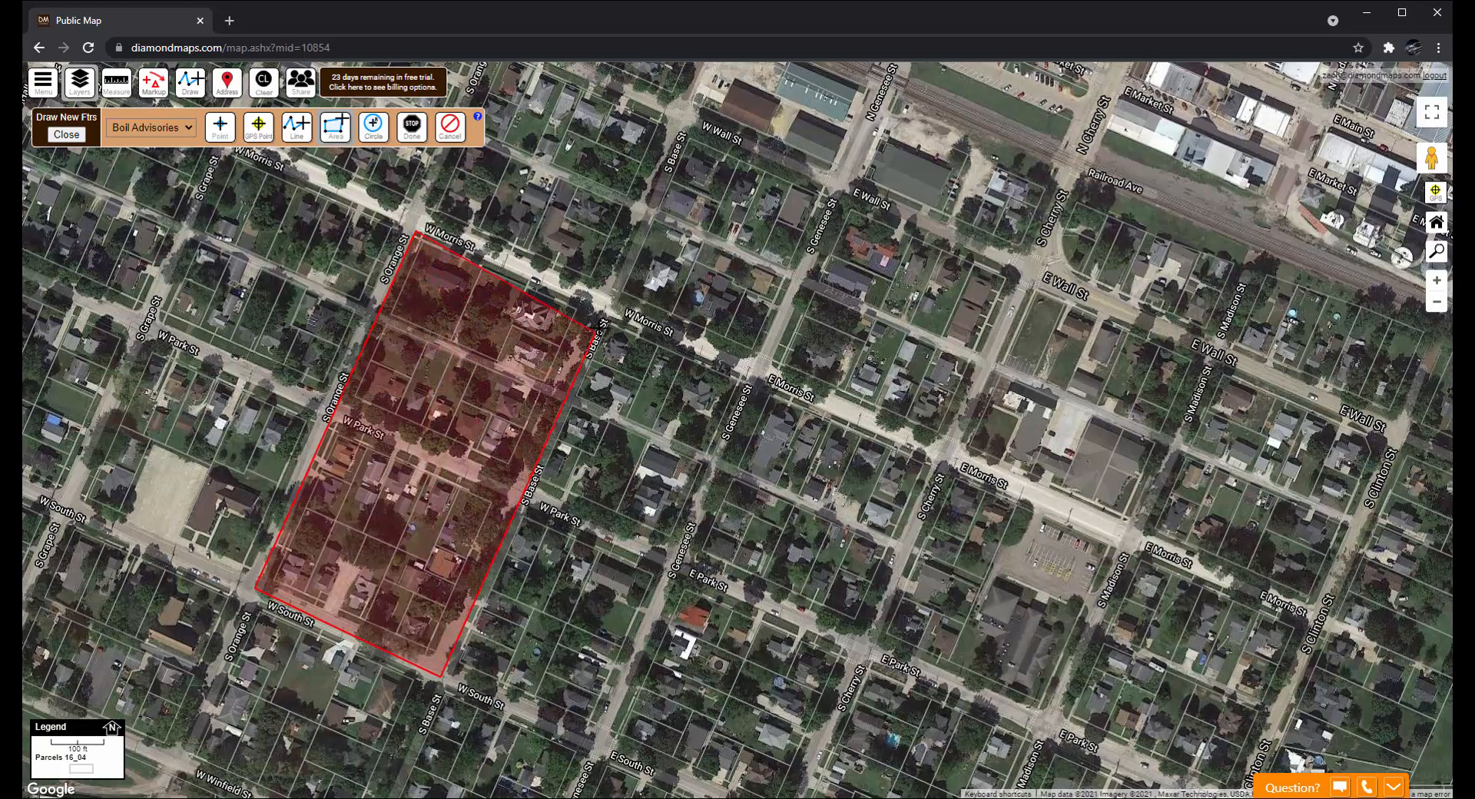
{"action": "left_click", "coordinate": [605, 309]}
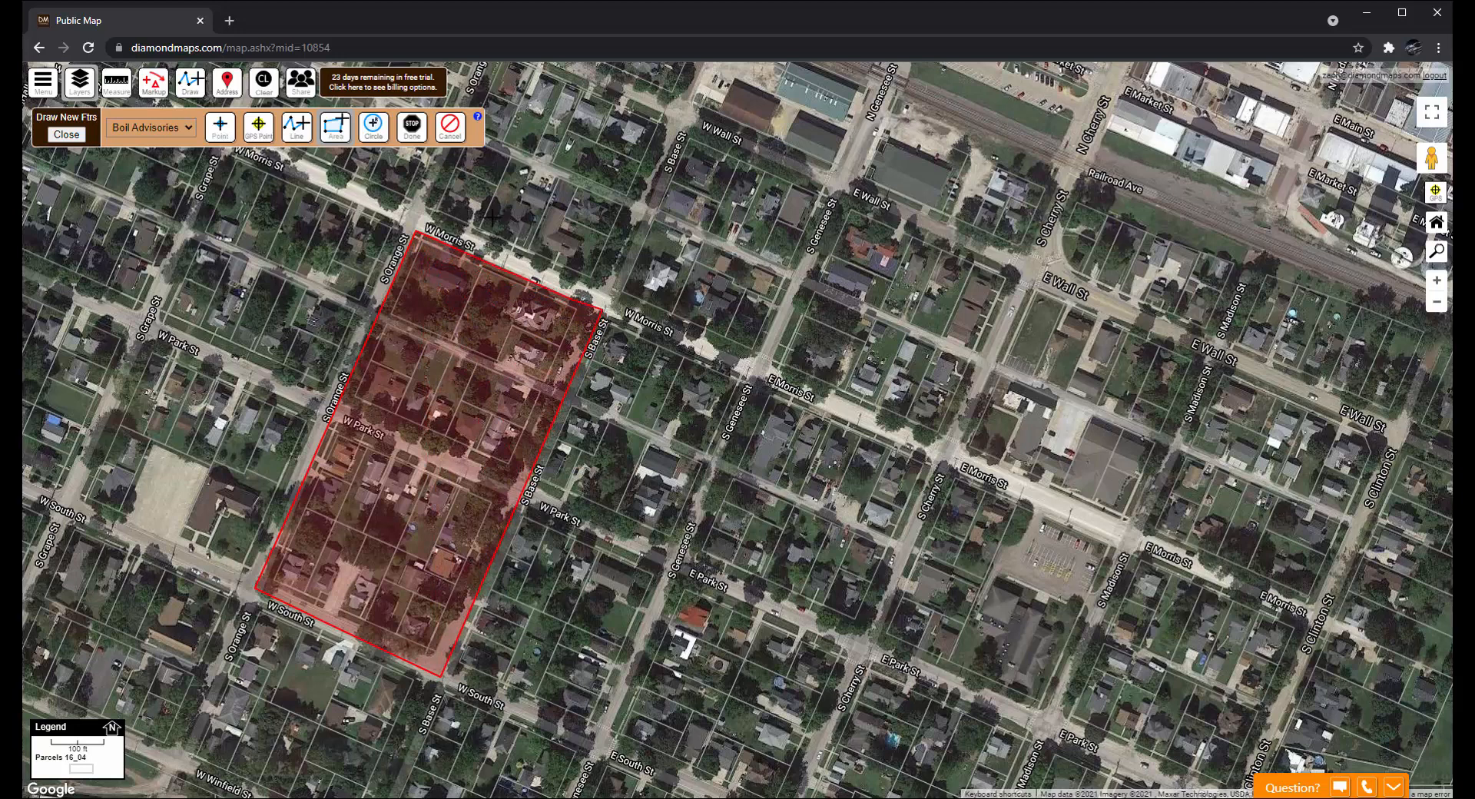
{"action": "left_click", "coordinate": [412, 127]}
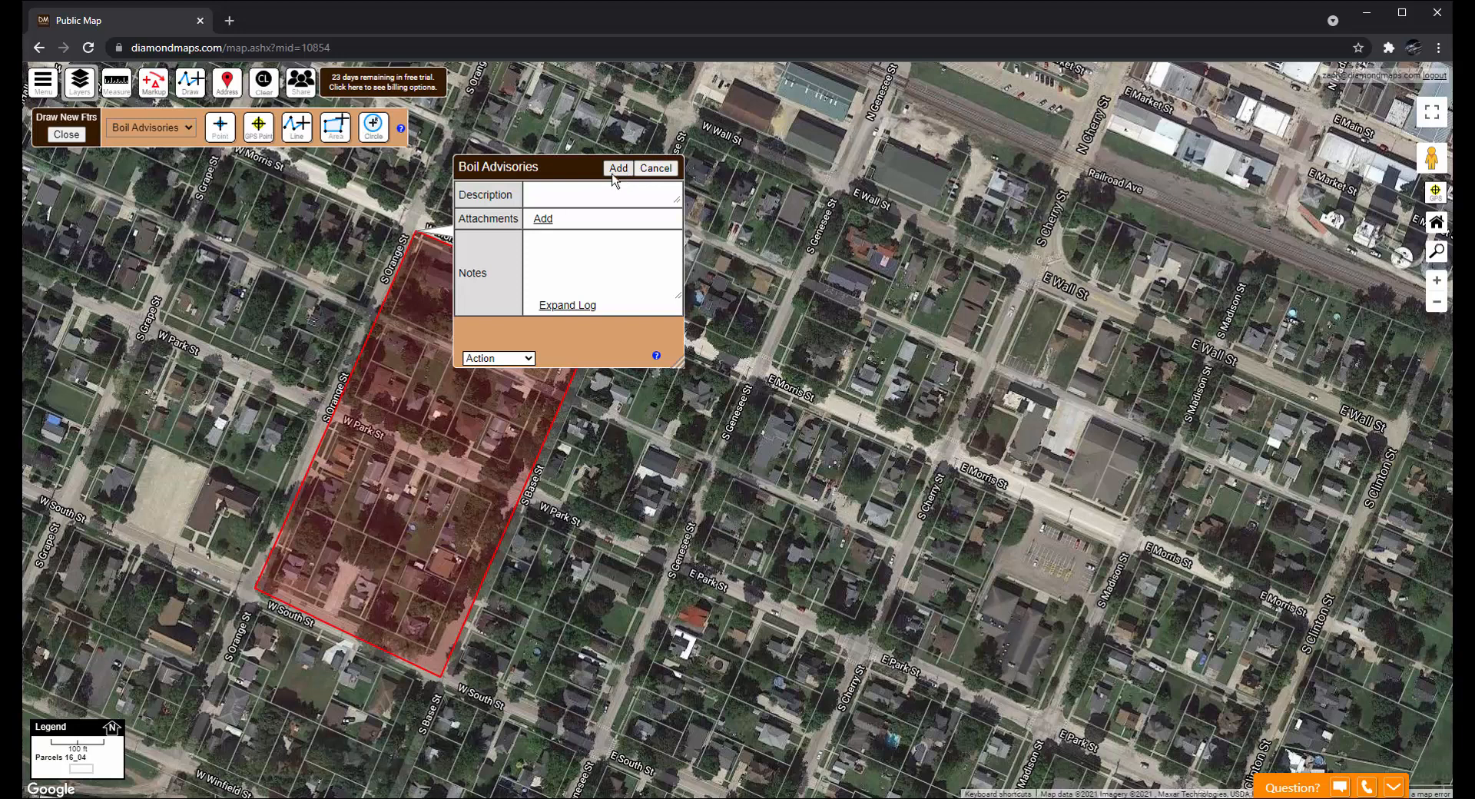
Step: Describe the drawn area as "Boil Advisory 10/23" and add it to the Boil Advisories layer
{"action": "left_click", "coordinate": [590, 188]}
{"action": "type", "text": "Boil Advisory"}
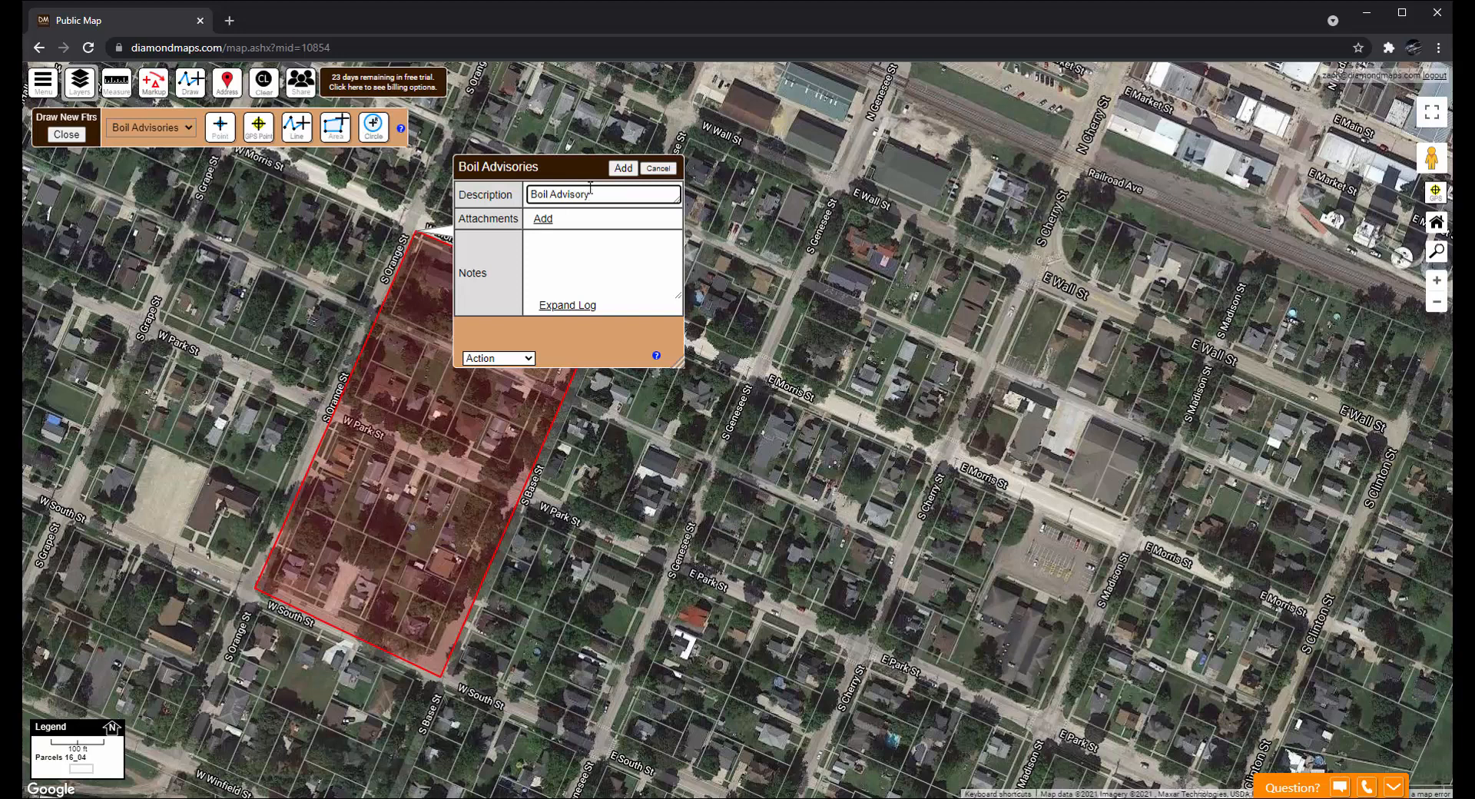
{"action": "type", "text": " 10/23"}
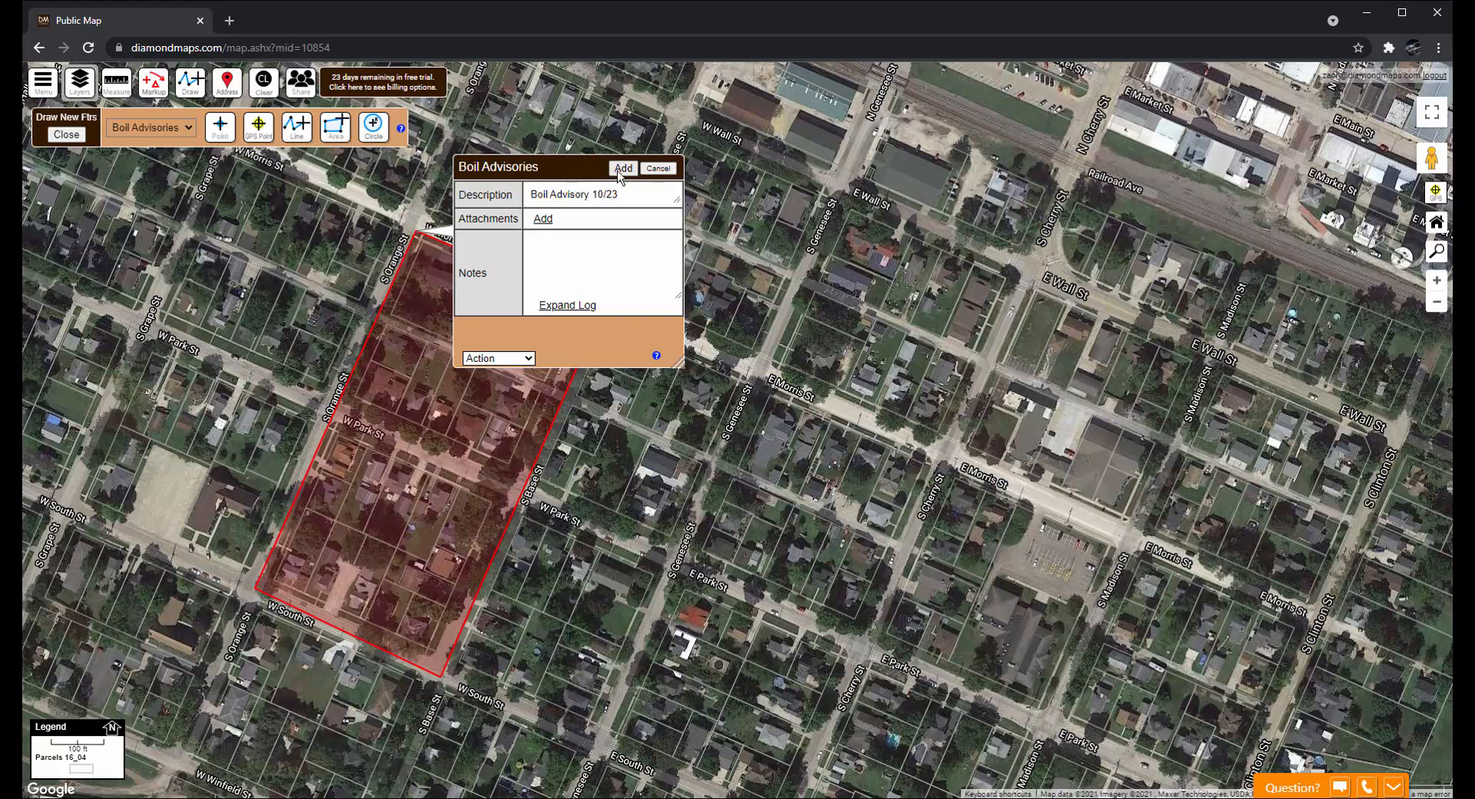
{"action": "left_click", "coordinate": [623, 168]}
Step: Style the Boil Advisories layer with an orange fill at 25% opacity and a black line color
{"action": "left_click", "coordinate": [80, 81]}
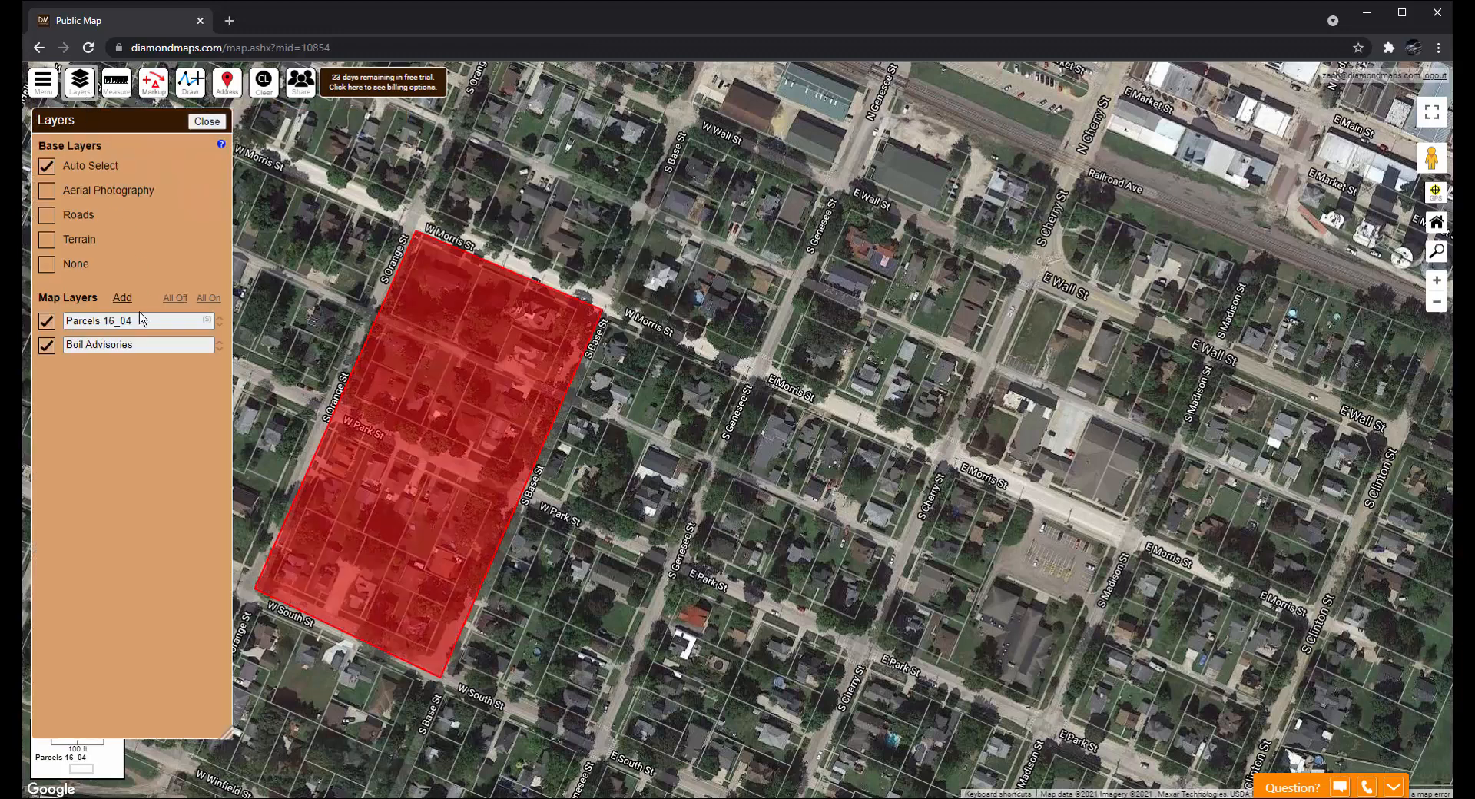
{"action": "left_click", "coordinate": [115, 345]}
{"action": "left_click", "coordinate": [184, 148]}
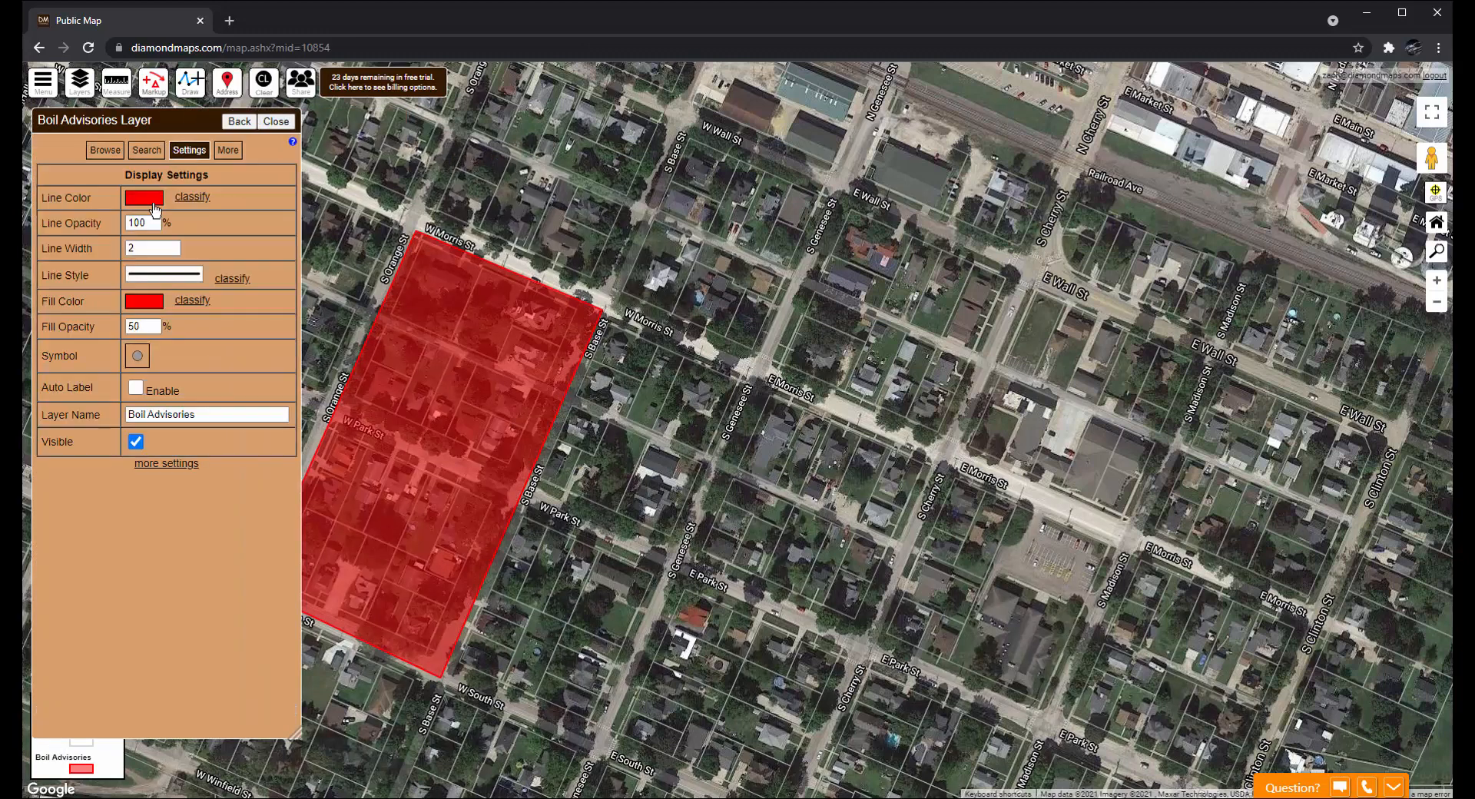
{"action": "left_click", "coordinate": [138, 301]}
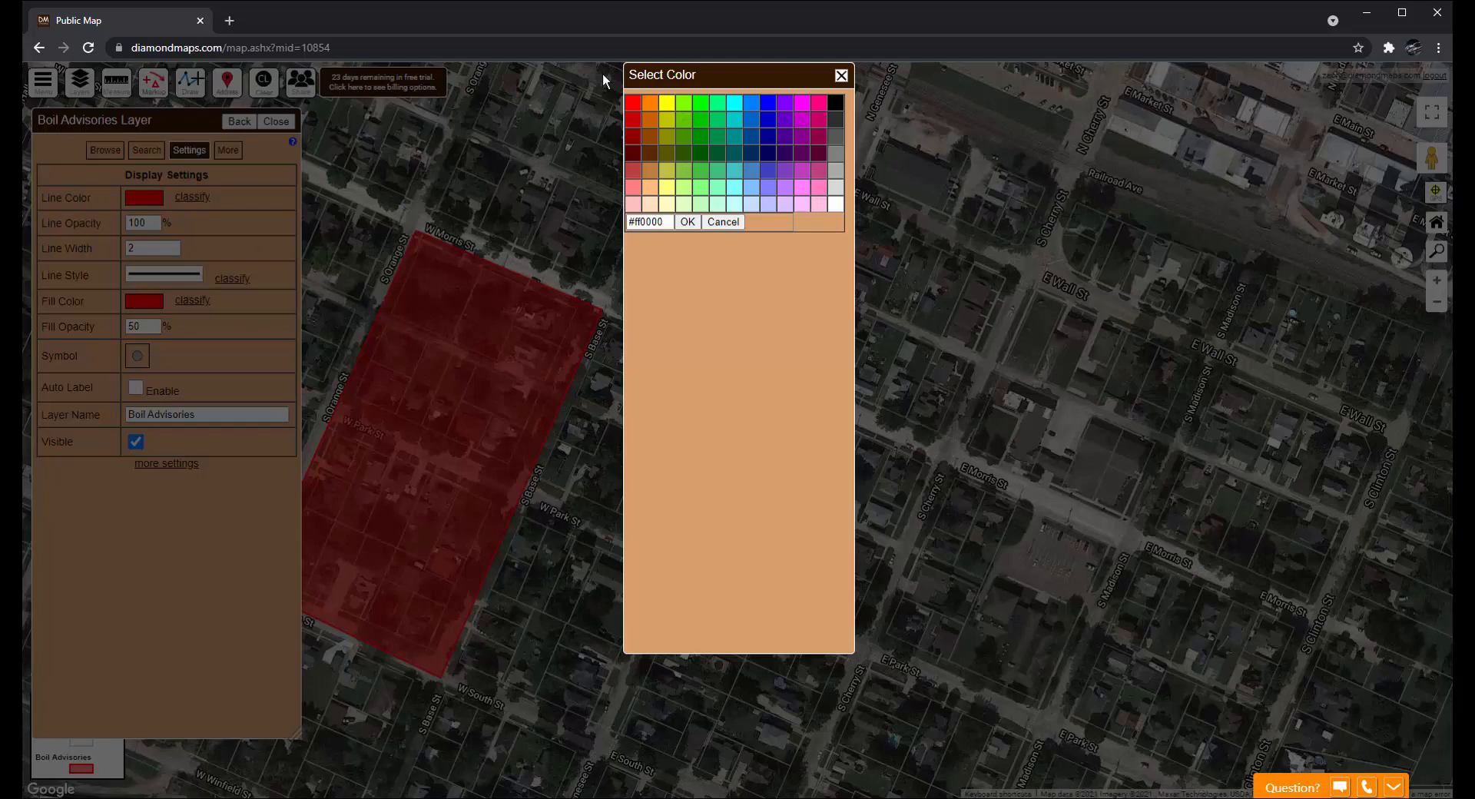
{"action": "left_click", "coordinate": [650, 103]}
{"action": "double_click", "coordinate": [143, 324]}
{"action": "type", "text": "25"}
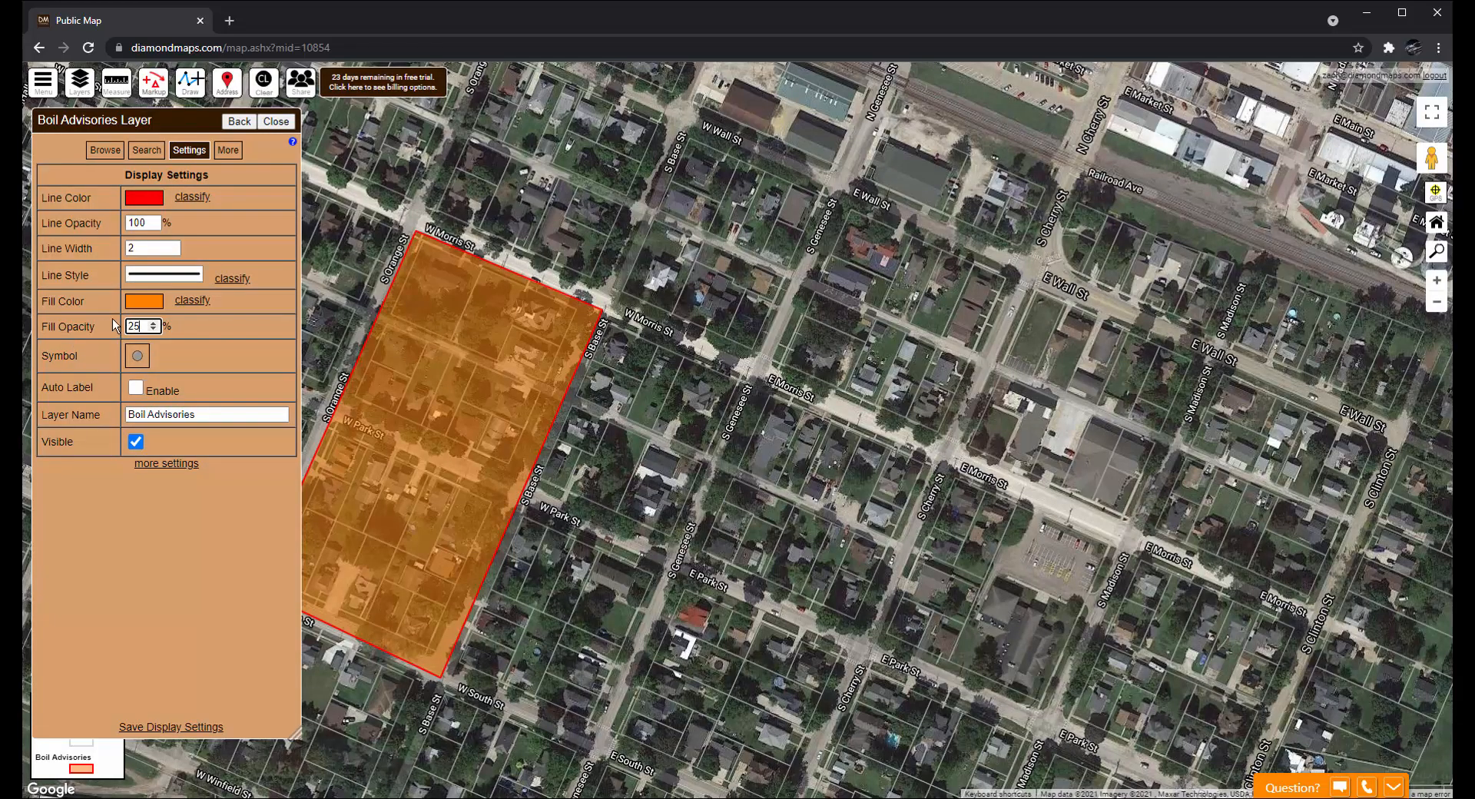
{"action": "left_click", "coordinate": [221, 326]}
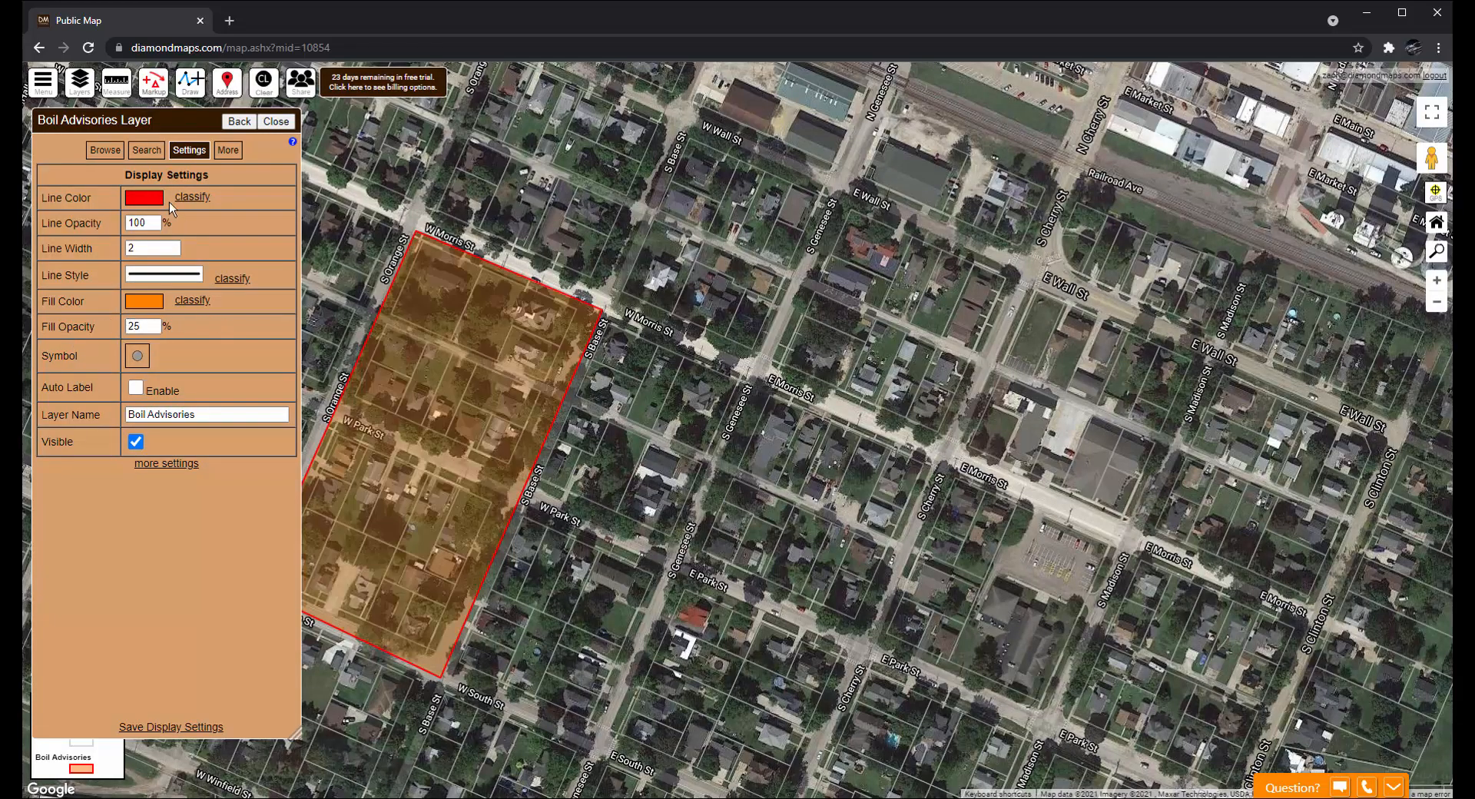
{"action": "left_click", "coordinate": [146, 197]}
{"action": "left_click", "coordinate": [836, 103]}
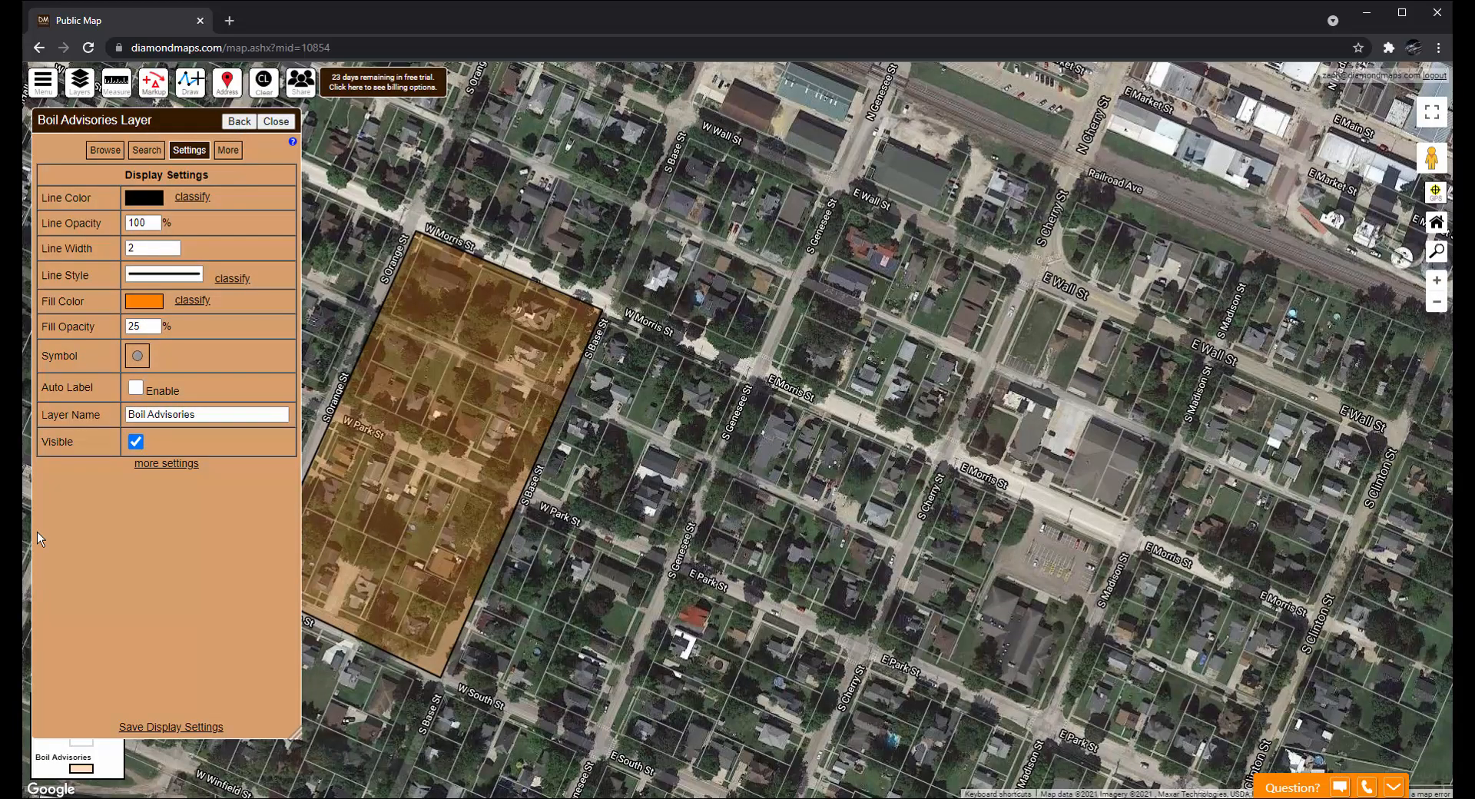
{"action": "left_click", "coordinate": [240, 121]}
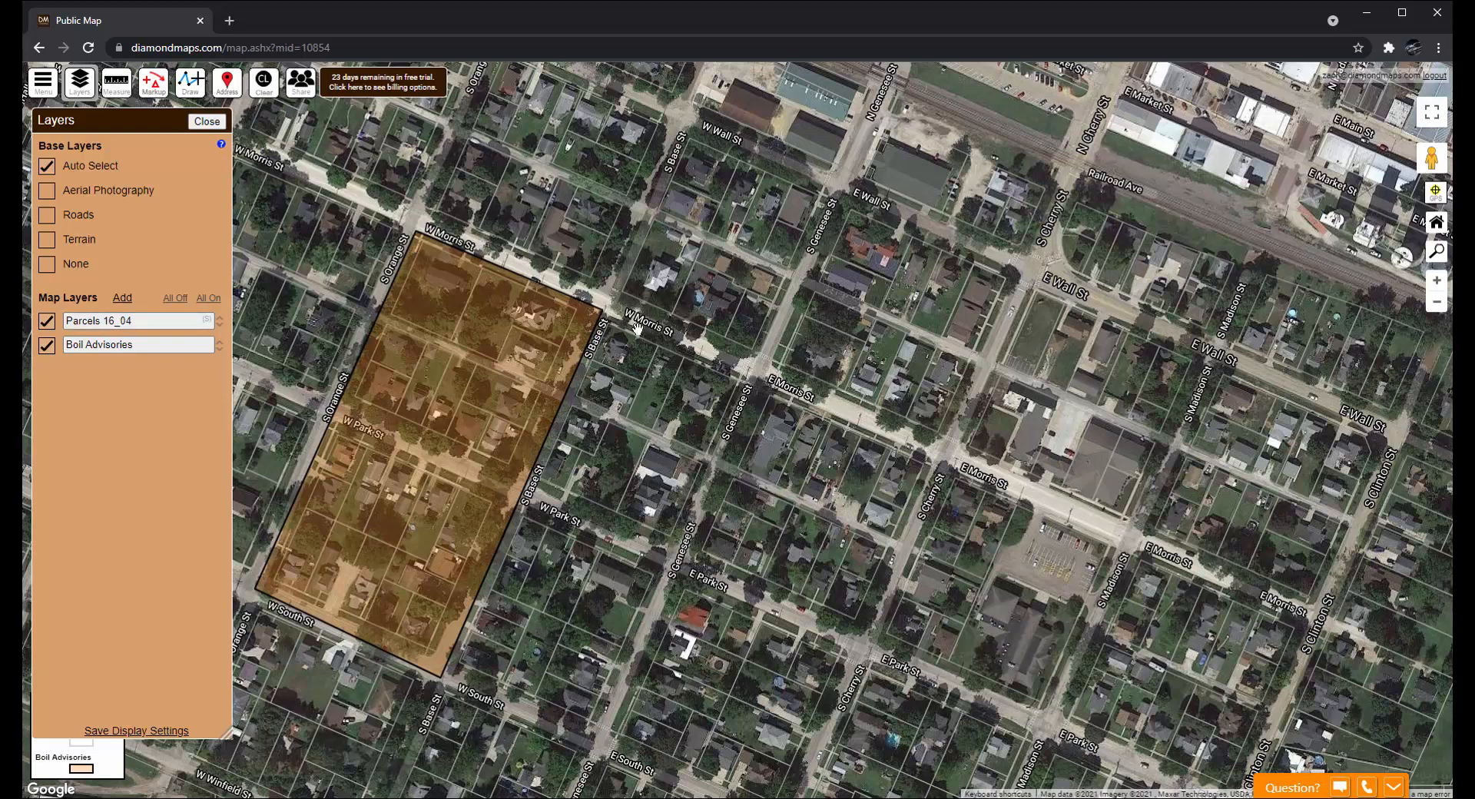
Step: Set the Parcels 16_04 layer's line color to white and save the map's display settings
{"action": "left_click", "coordinate": [108, 321]}
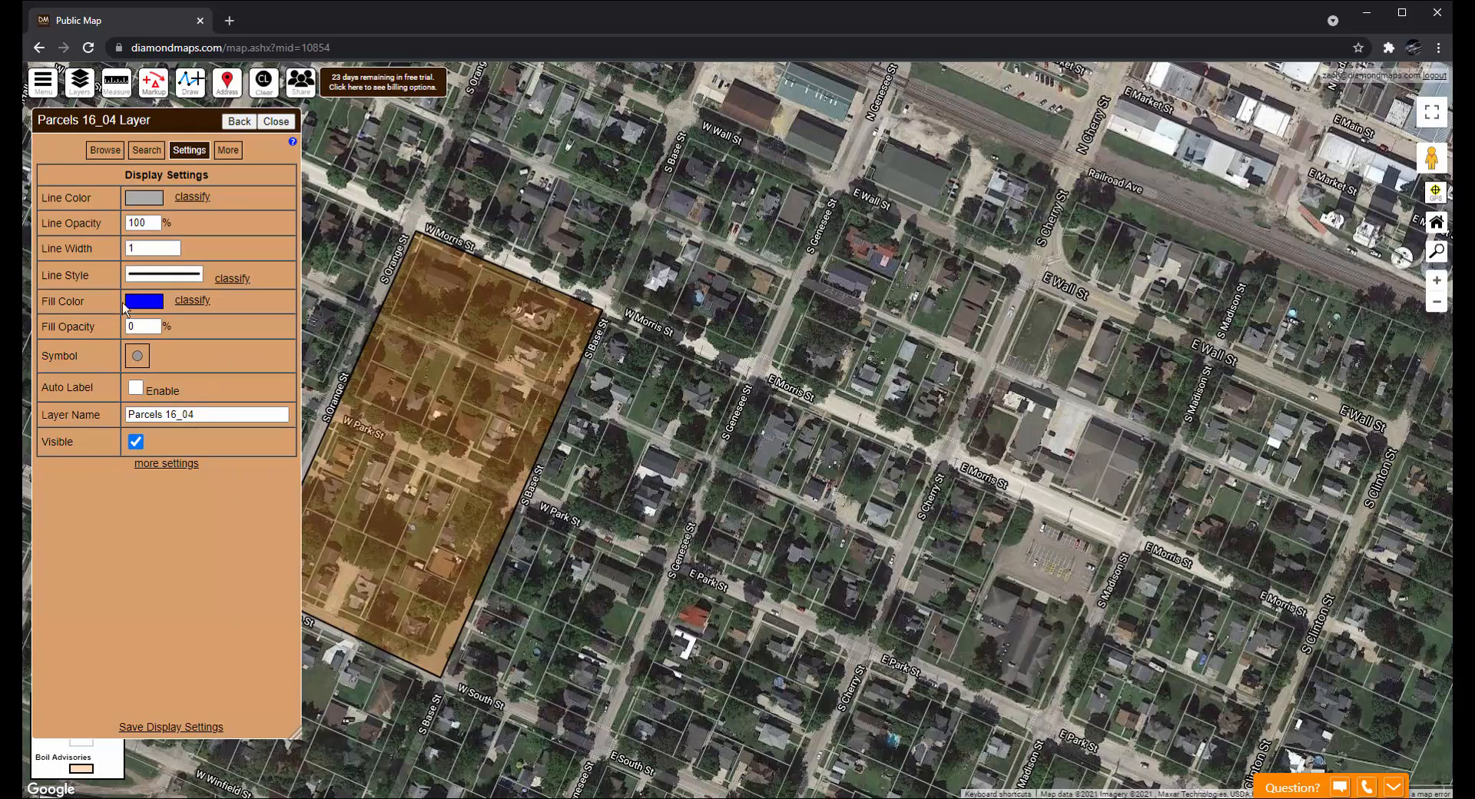
{"action": "left_click", "coordinate": [144, 199]}
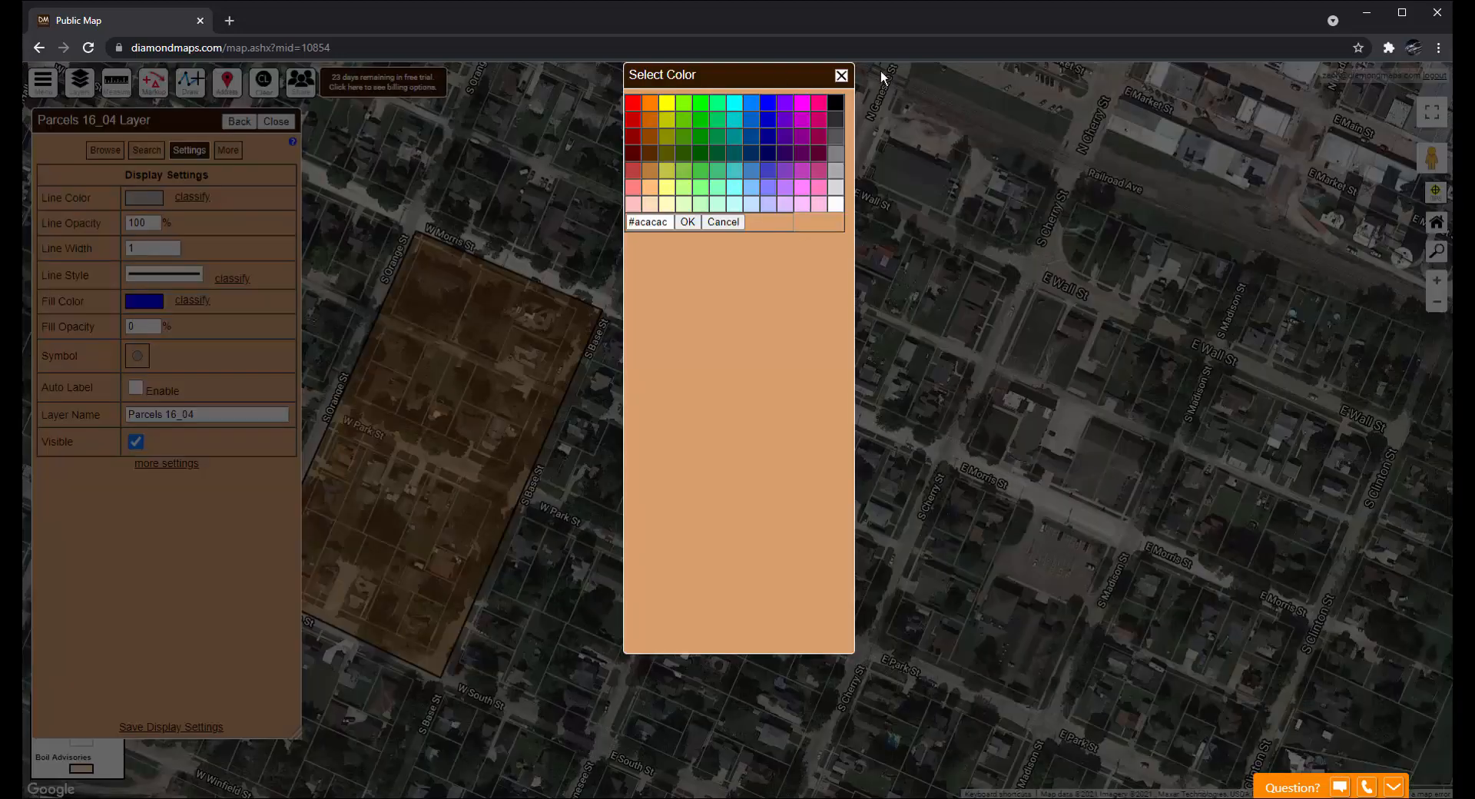
{"action": "left_click", "coordinate": [832, 201]}
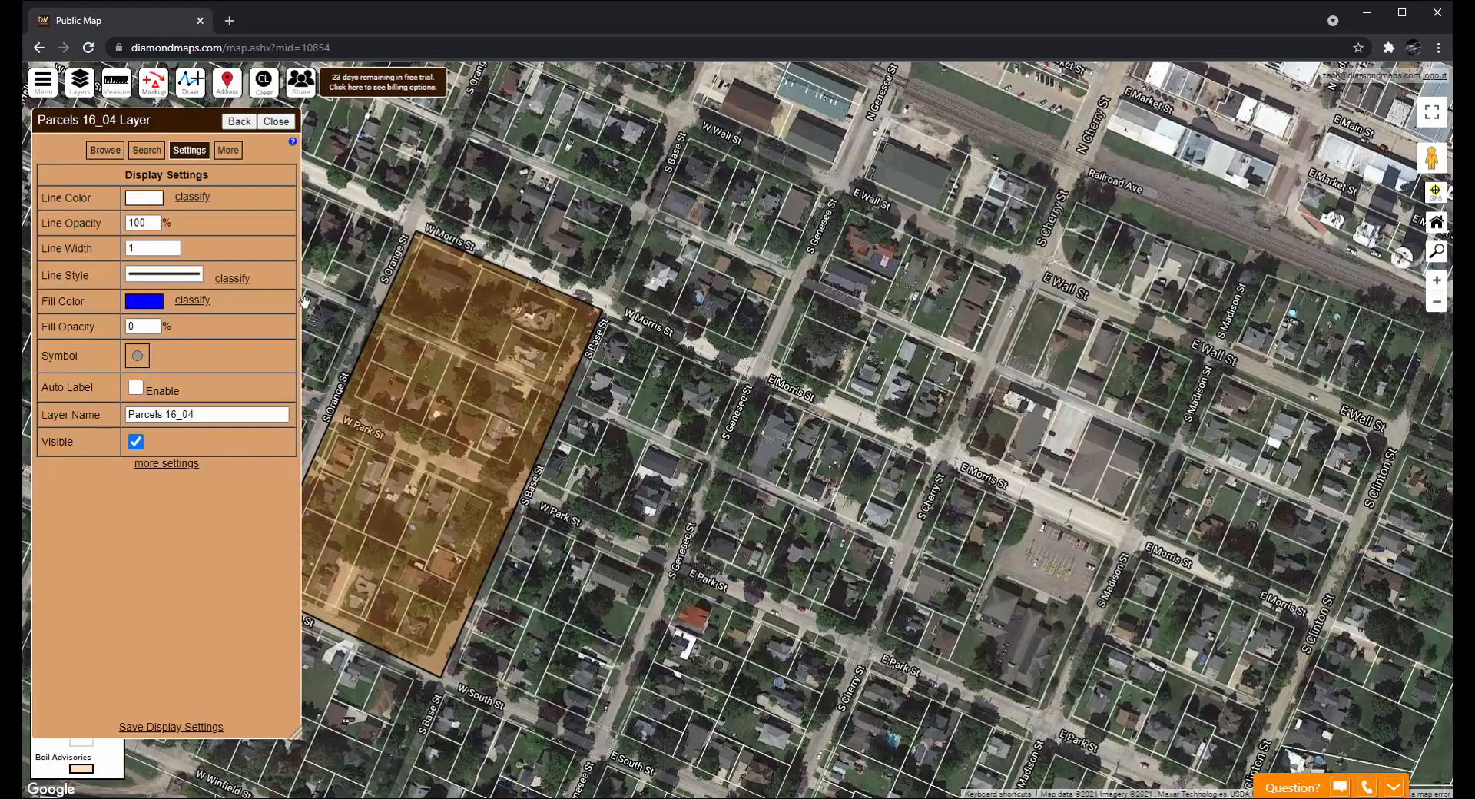
{"action": "left_click", "coordinate": [188, 727]}
{"action": "left_click", "coordinate": [234, 123]}
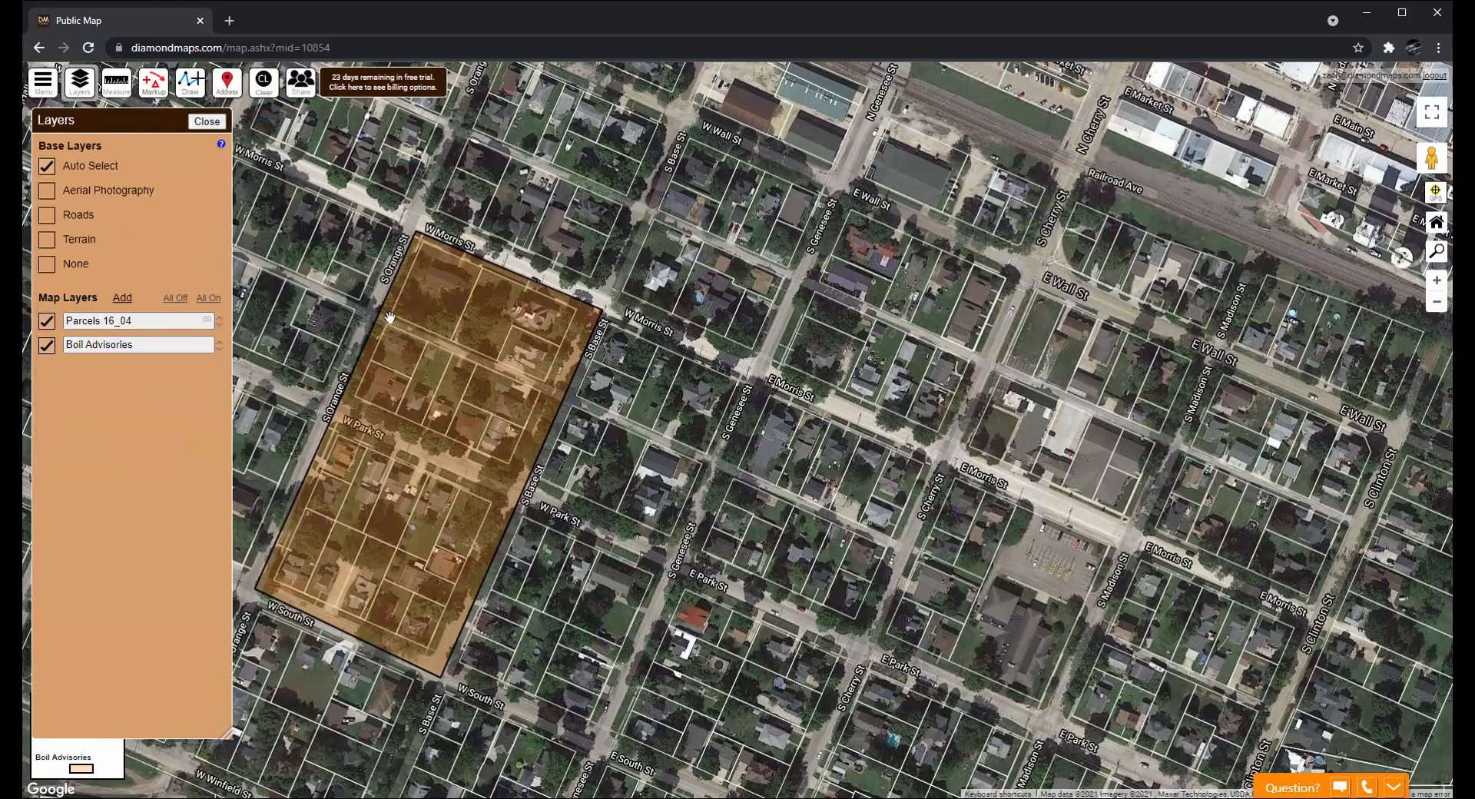
Step: Copy the public map's web address for sharing
{"action": "left_click_drag", "start_coordinate": [366, 328], "coordinate": [569, 332]}
{"action": "scroll", "coordinate": [569, 332], "scroll_direction": "down", "scroll_amount": 1}
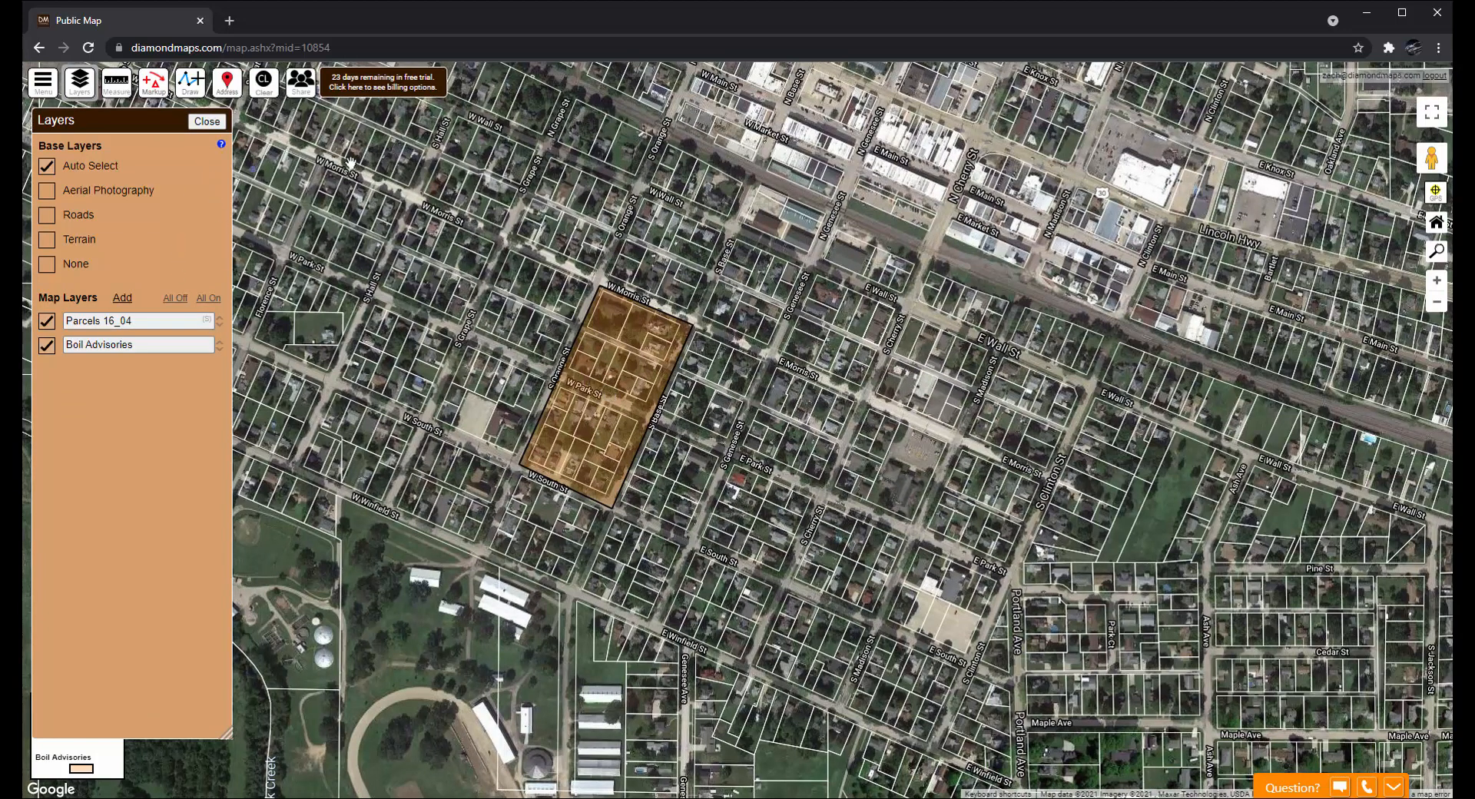
{"action": "left_click_drag", "start_coordinate": [338, 47], "coordinate": [129, 47]}
{"action": "right_click", "coordinate": [190, 46]}
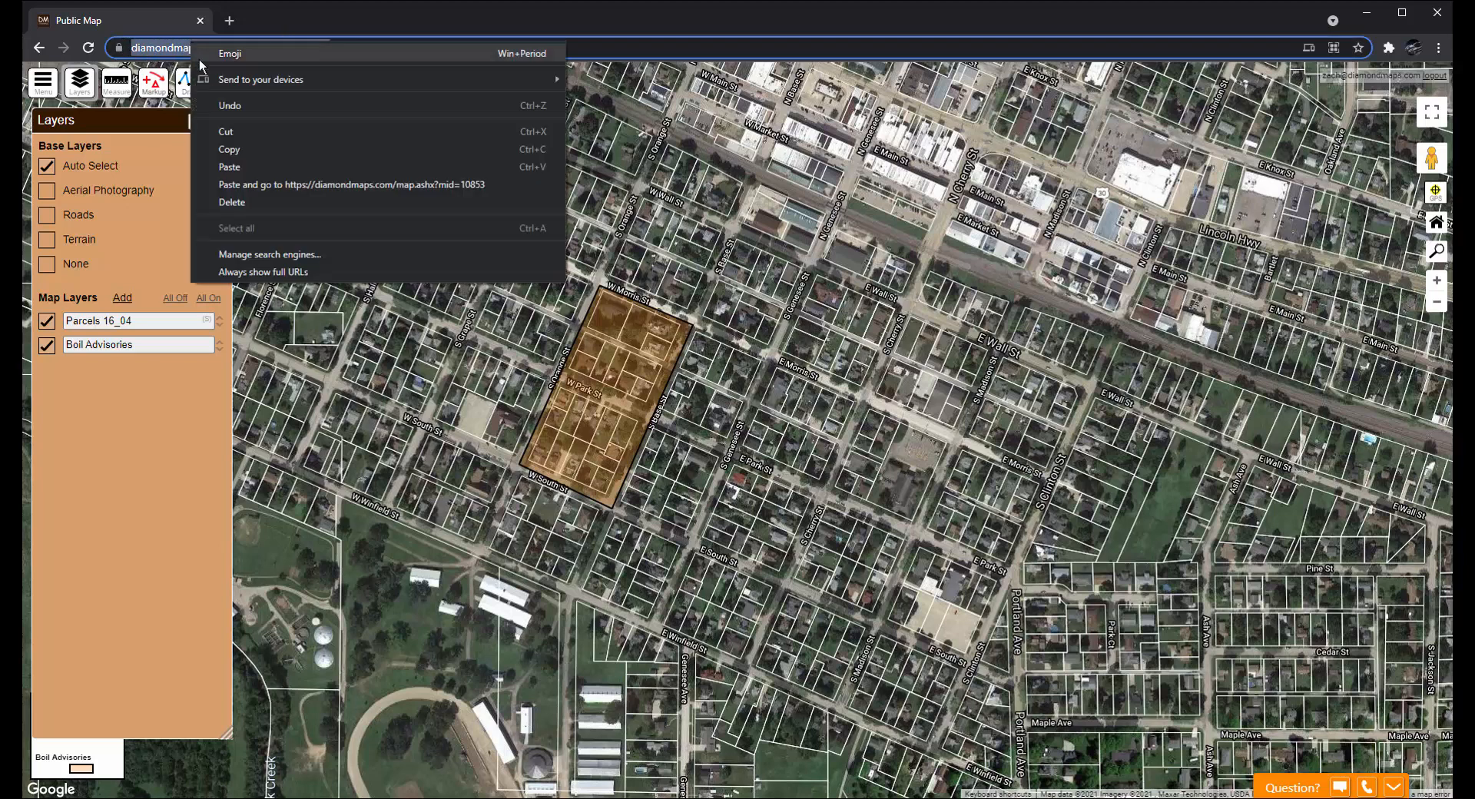
{"action": "left_click", "coordinate": [255, 149]}
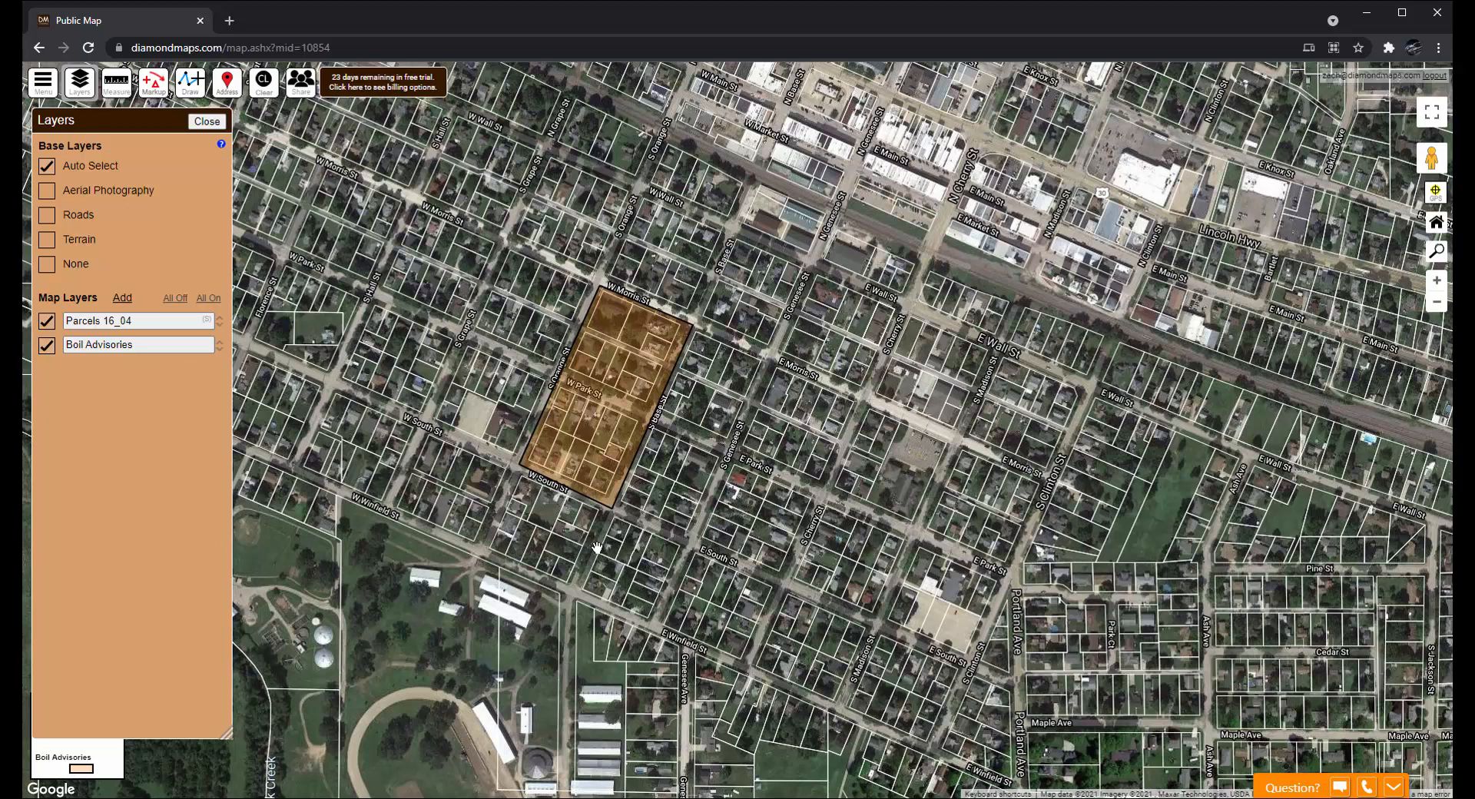
Step: View the attributes of a parcel northwest of the advisory area on the unobstructed map, and dismiss them
{"action": "left_click", "coordinate": [207, 120]}
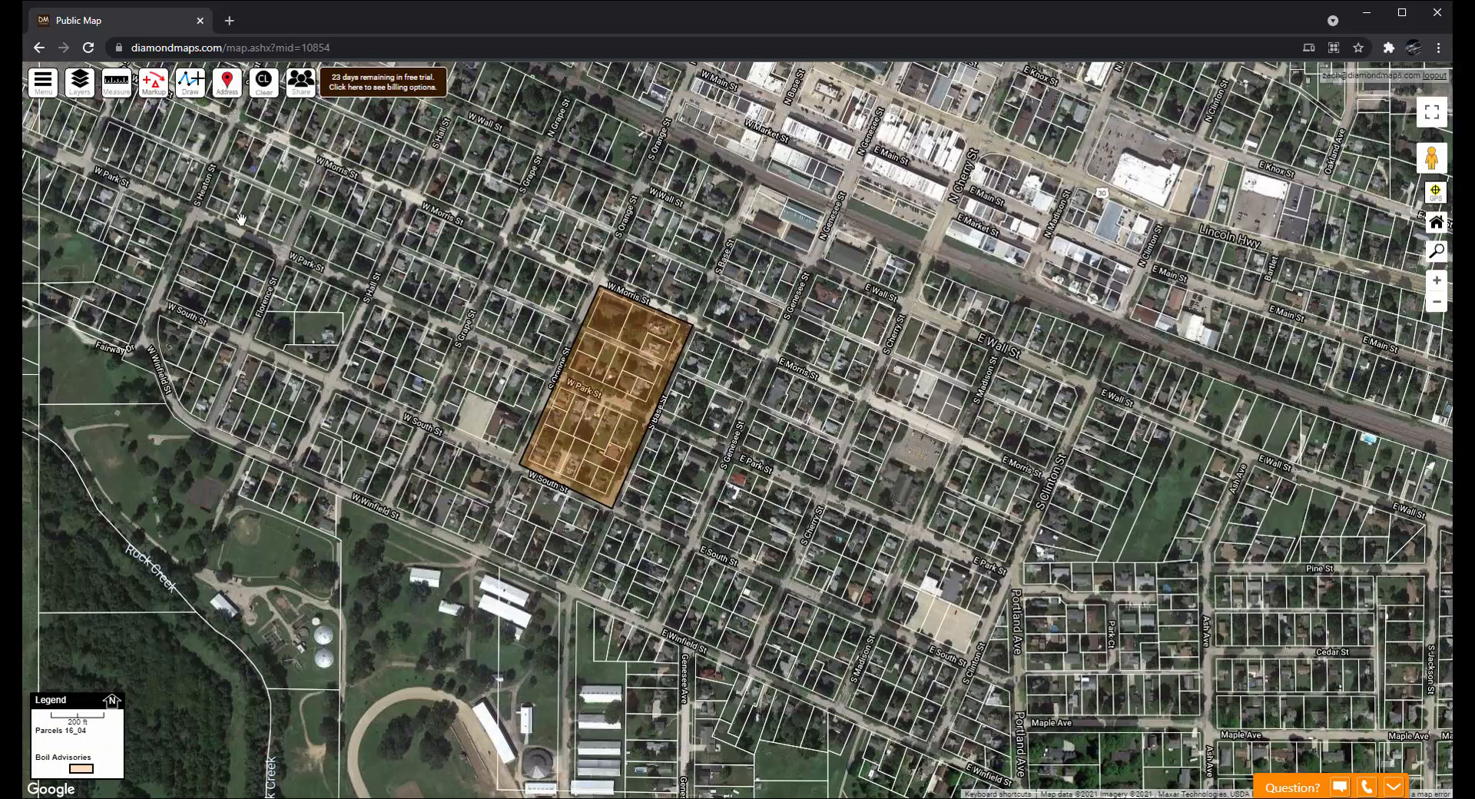
{"action": "left_click", "coordinate": [273, 237]}
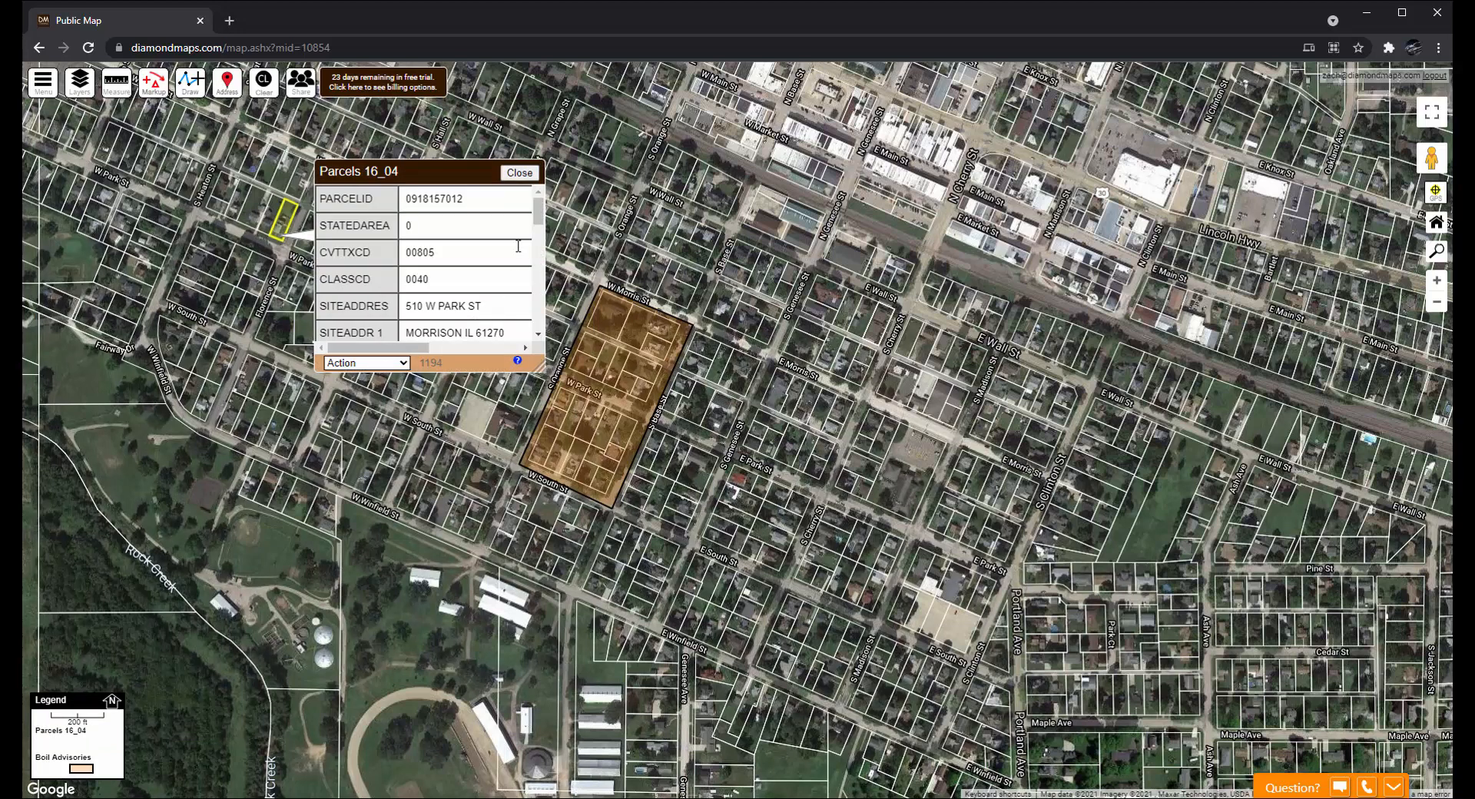
{"action": "left_click", "coordinate": [519, 173]}
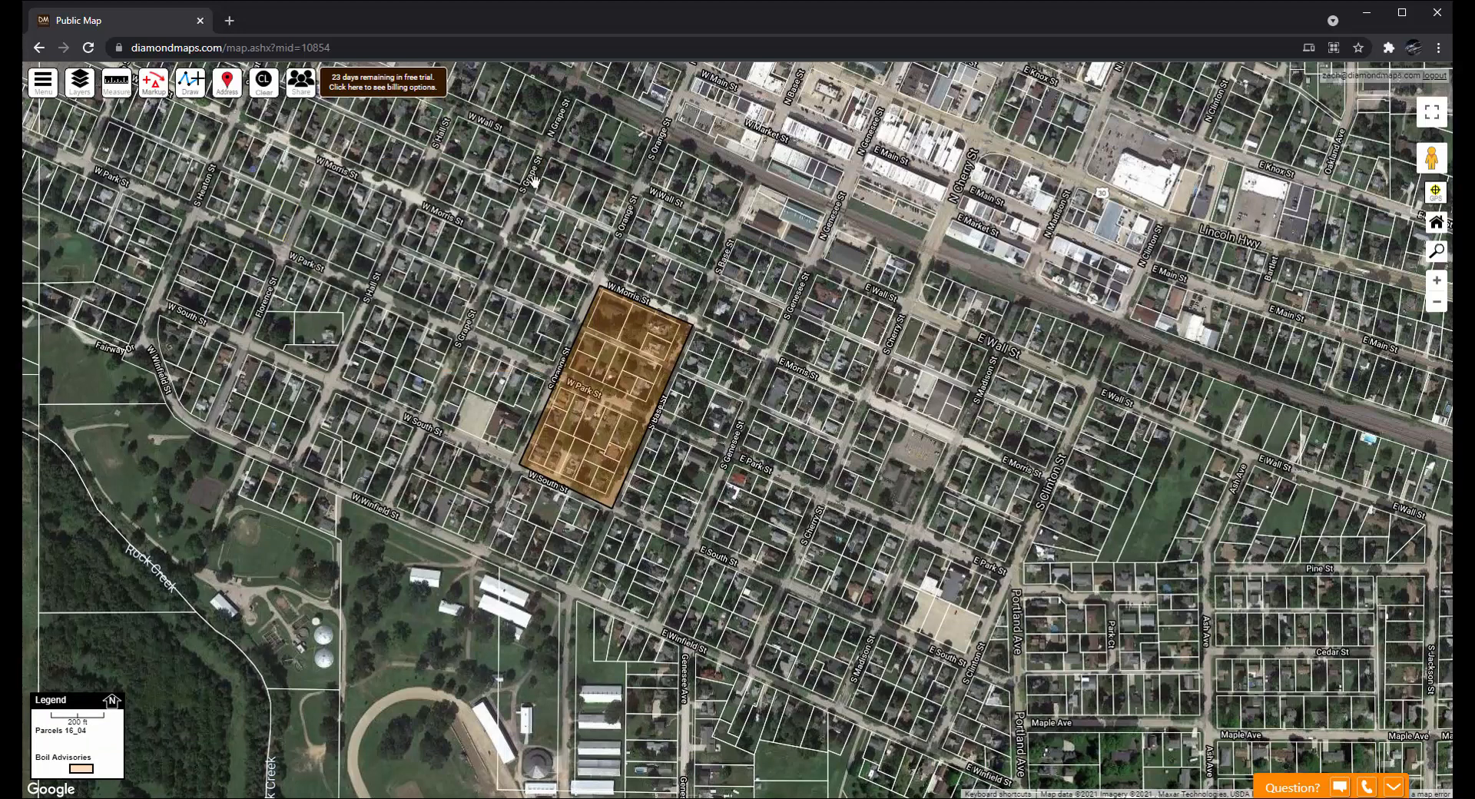
Step: Log out to see the map as a public visitor and look closely at the boil advisory area
{"action": "left_click", "coordinate": [1433, 77]}
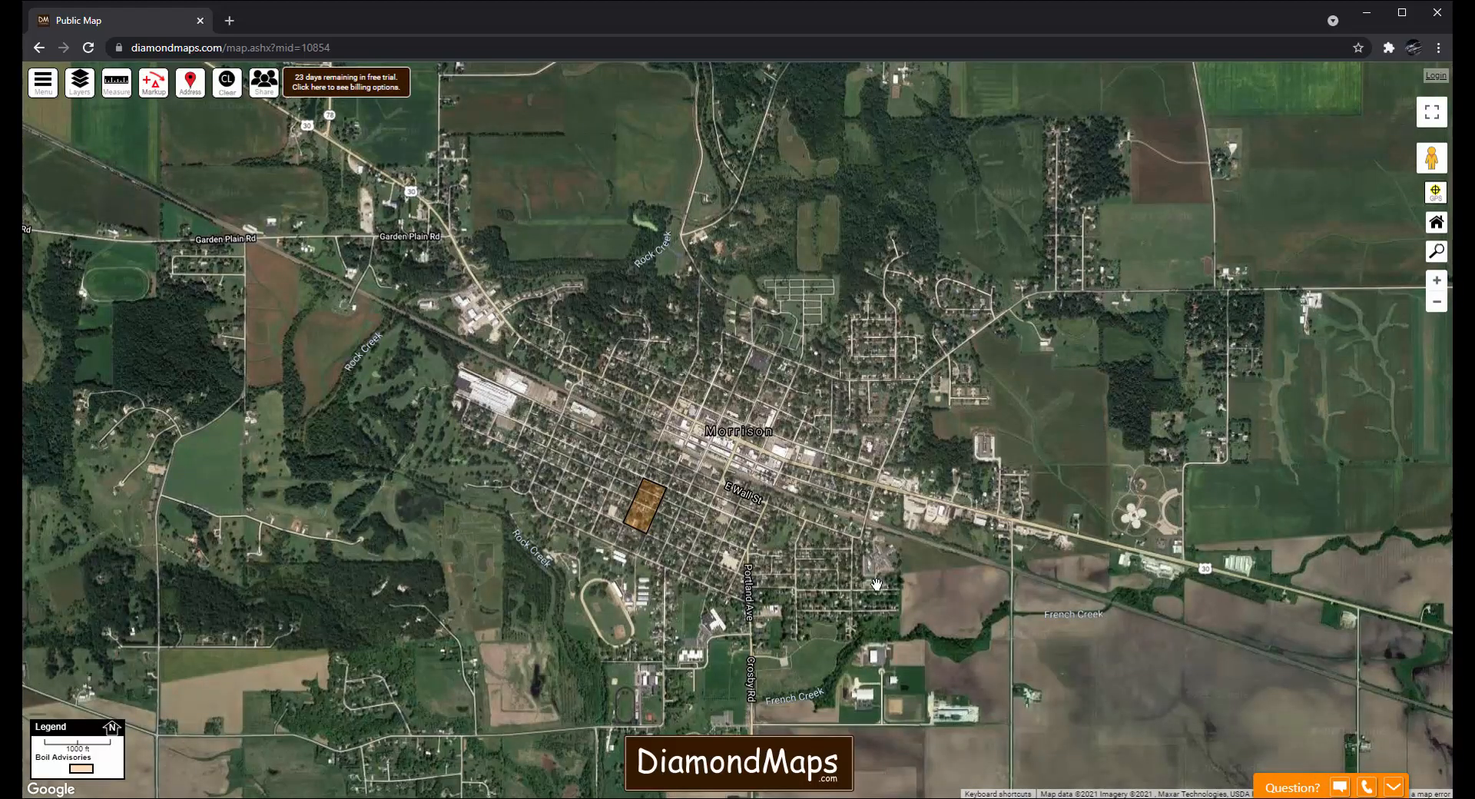
{"action": "scroll", "coordinate": [638, 515], "scroll_direction": "up", "scroll_amount": 2}
{"action": "scroll", "coordinate": [652, 503], "scroll_direction": "up", "scroll_amount": 1}
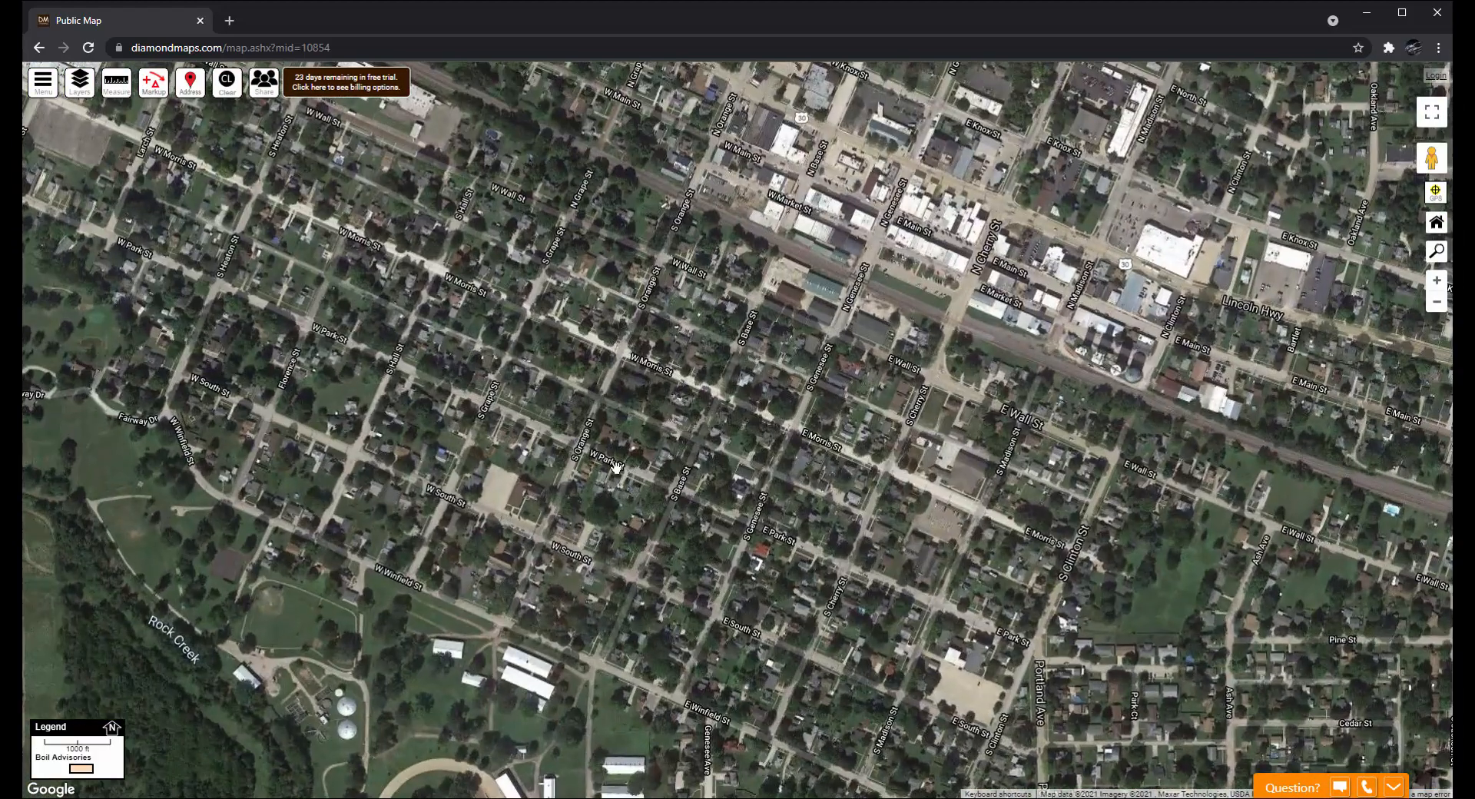